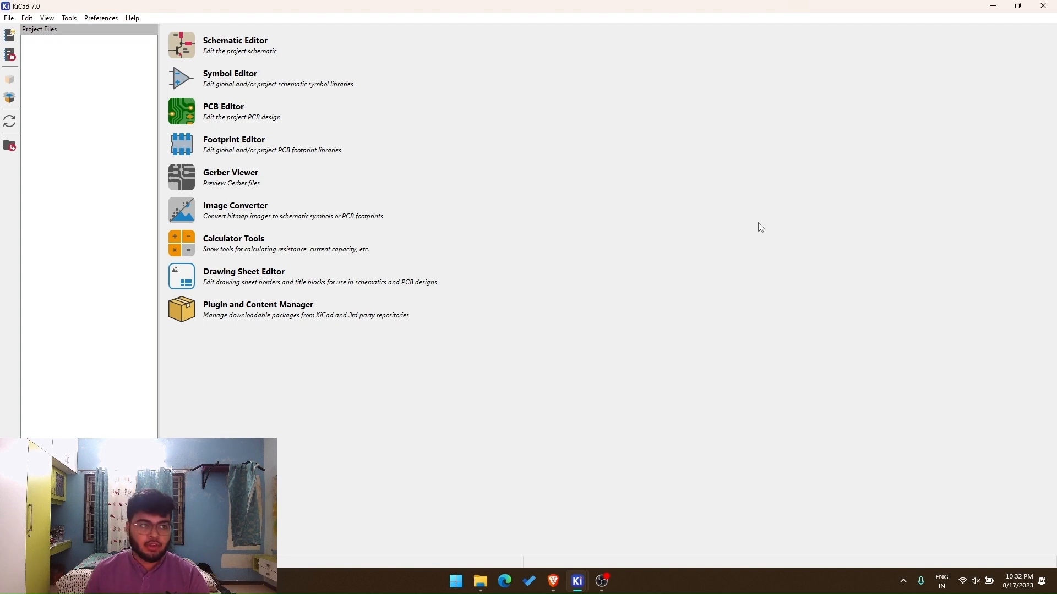
Step: Start a new project and create a folder named "first PCB" on the Desktop to hold it
click(9, 20)
click(11, 34)
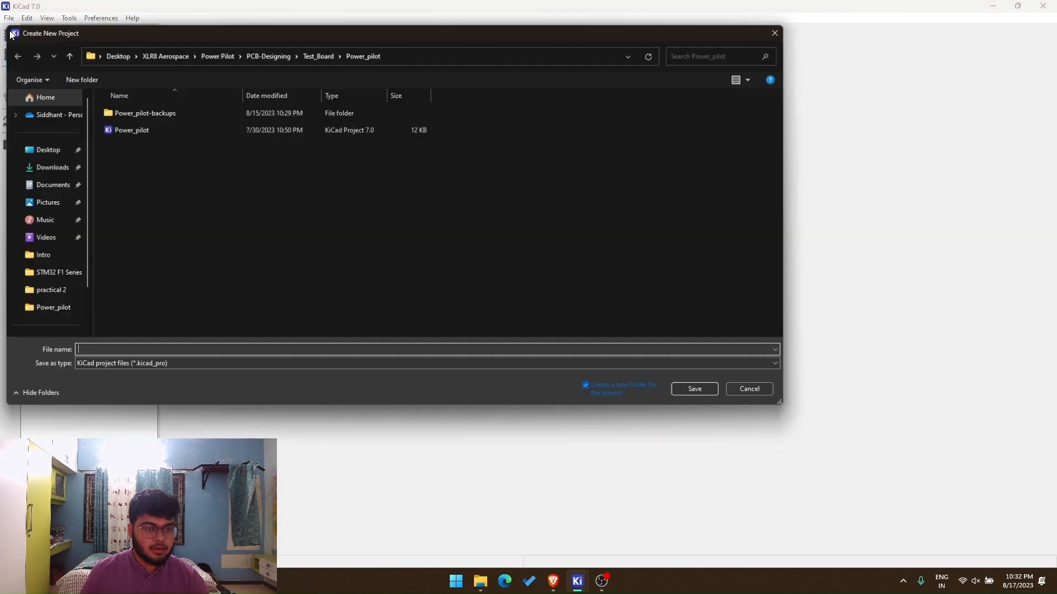
click(52, 150)
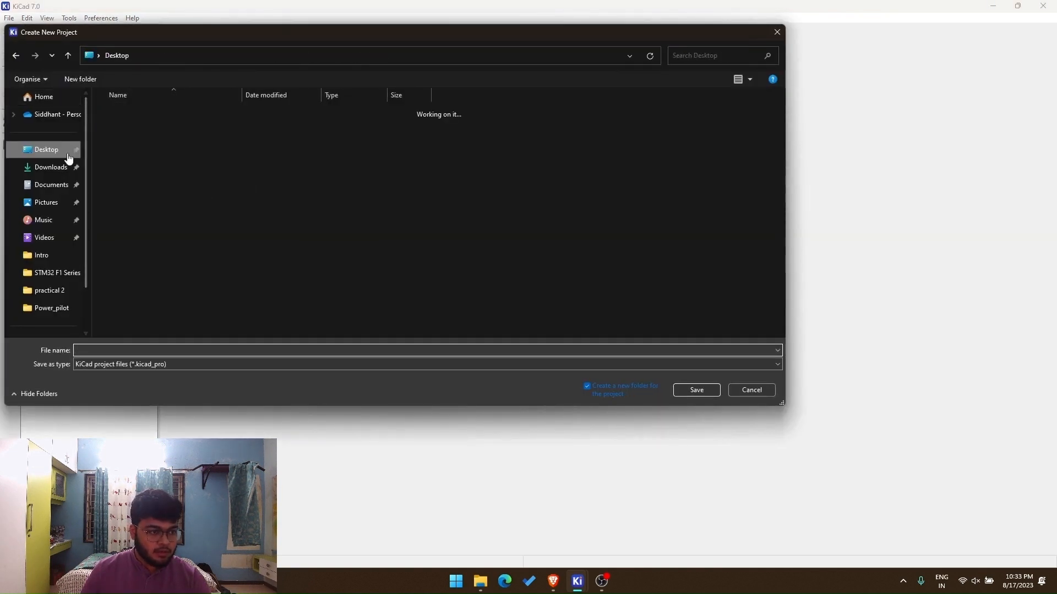
right_click(357, 328)
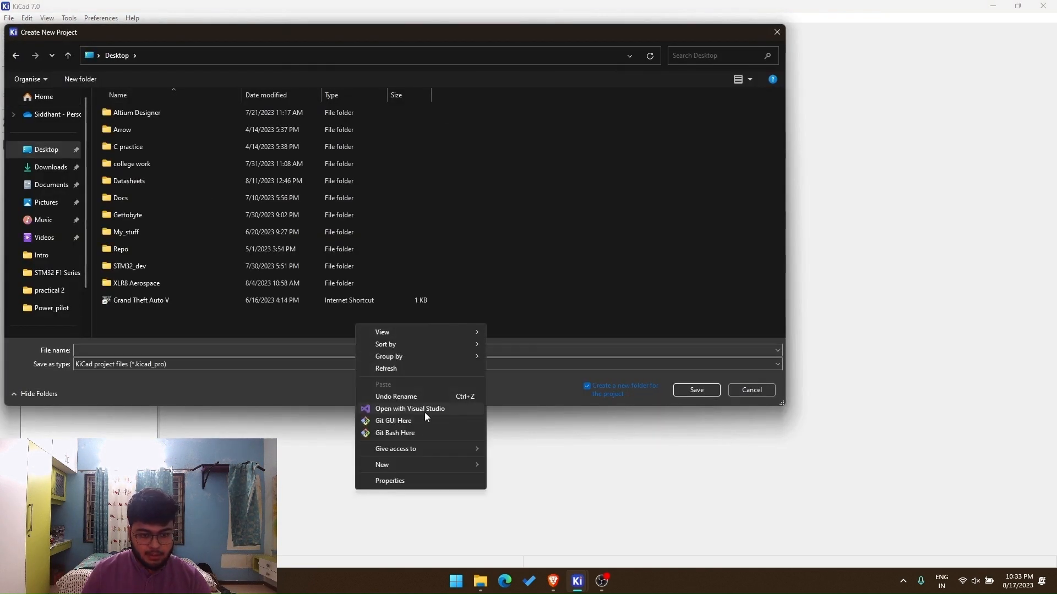
mouse_move(433, 461)
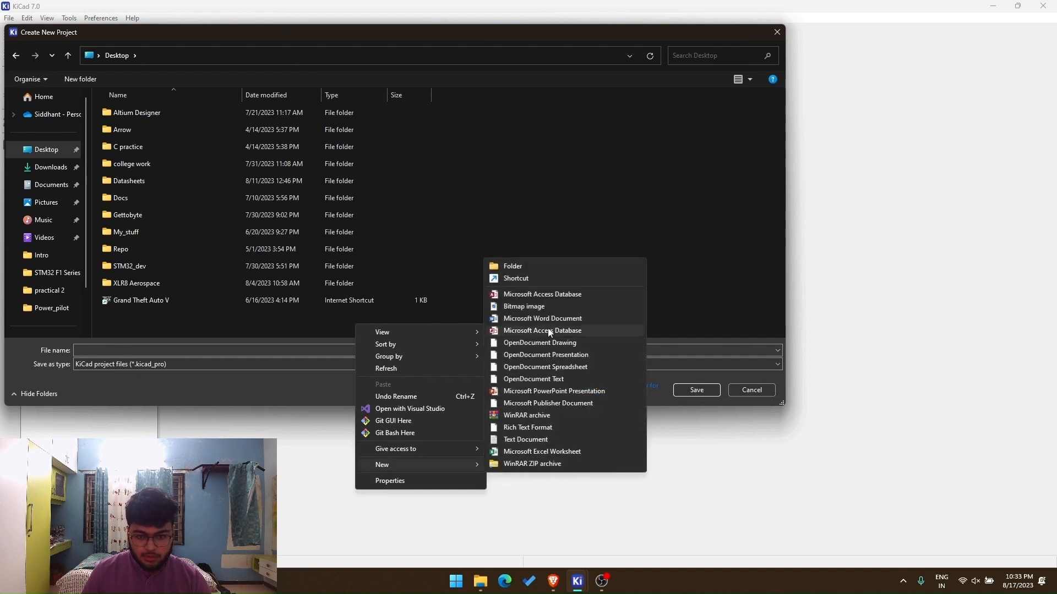
click(554, 268)
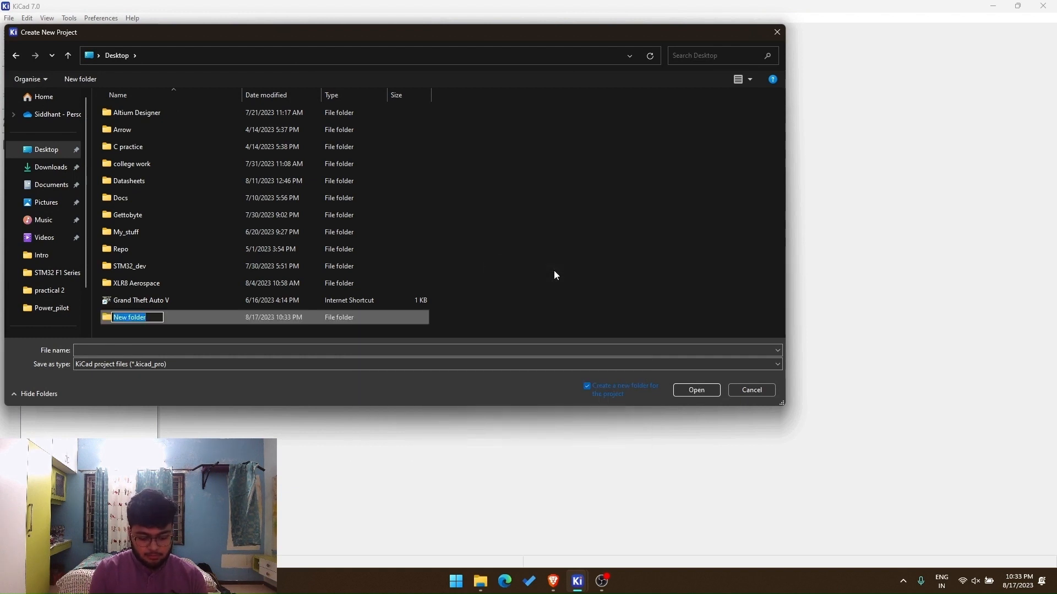
text(first P)
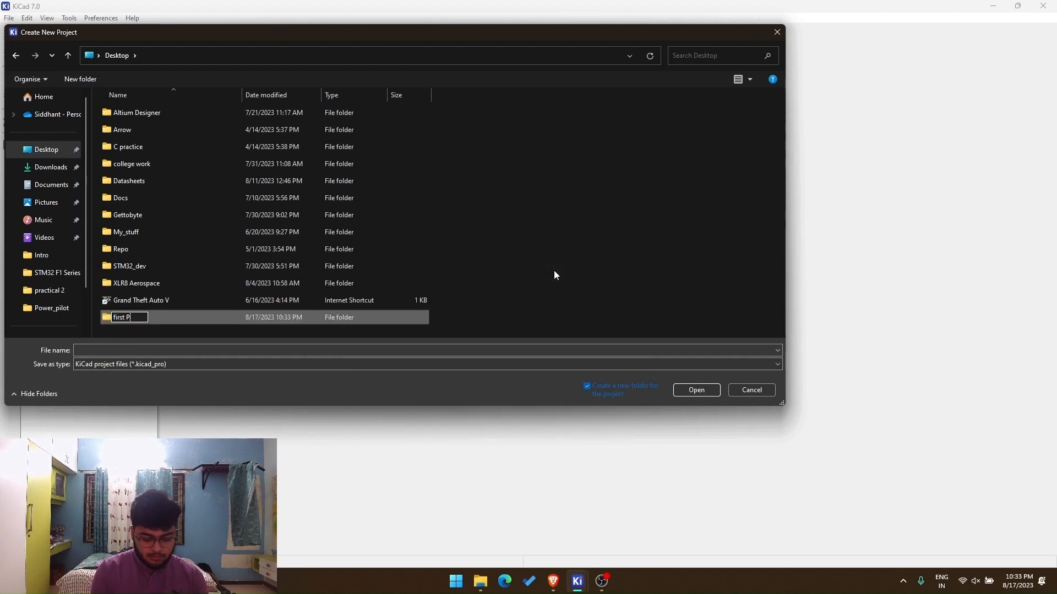
text(CB)
key(Return)
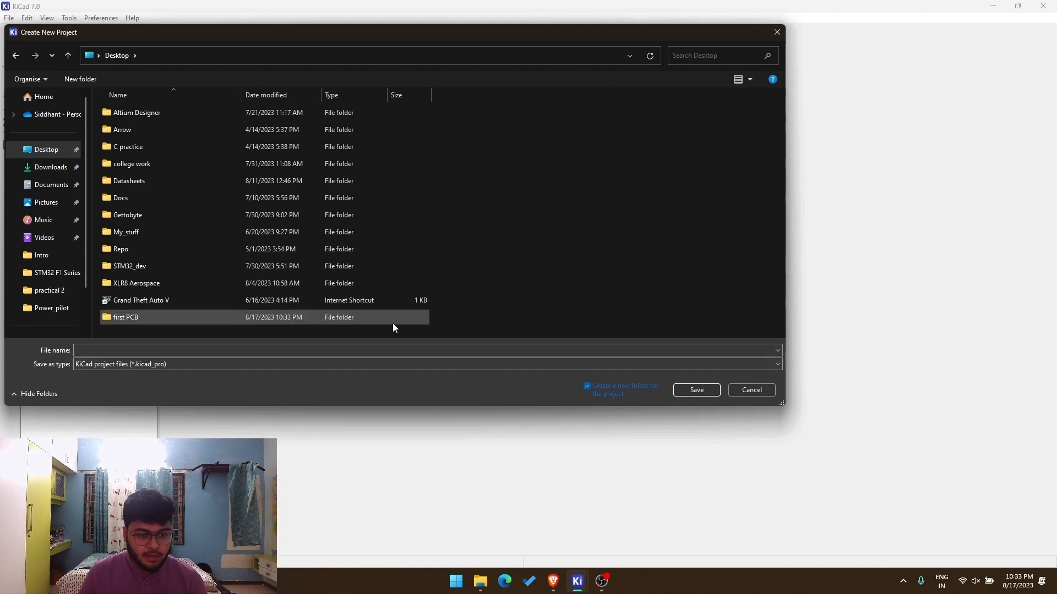
Step: Save the project as Test_PCB inside the "first PCB" folder and open its schematic for editing
double_click(393, 324)
click(476, 353)
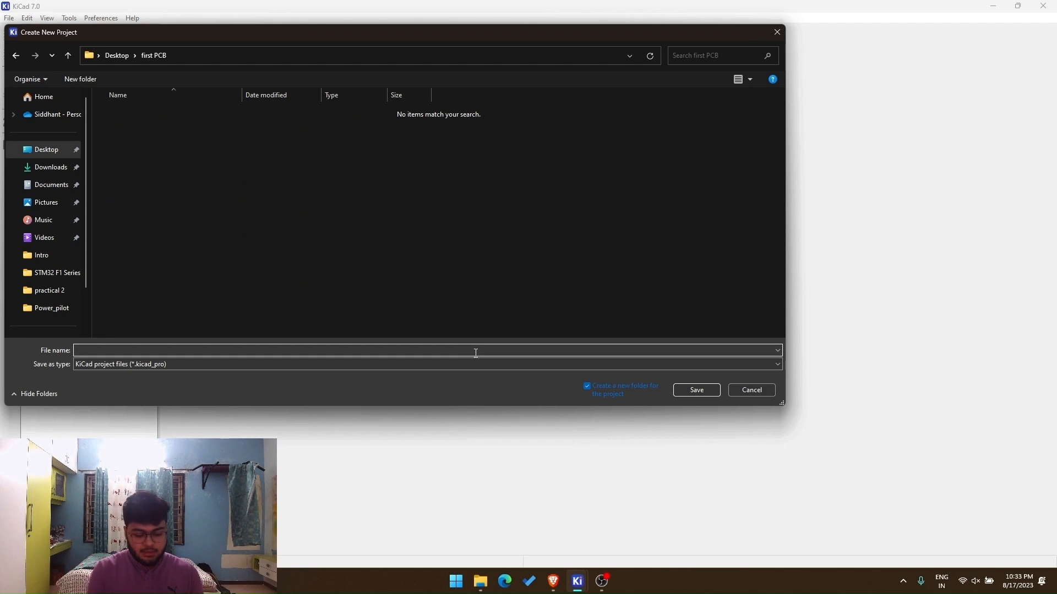
text(Test_PCB)
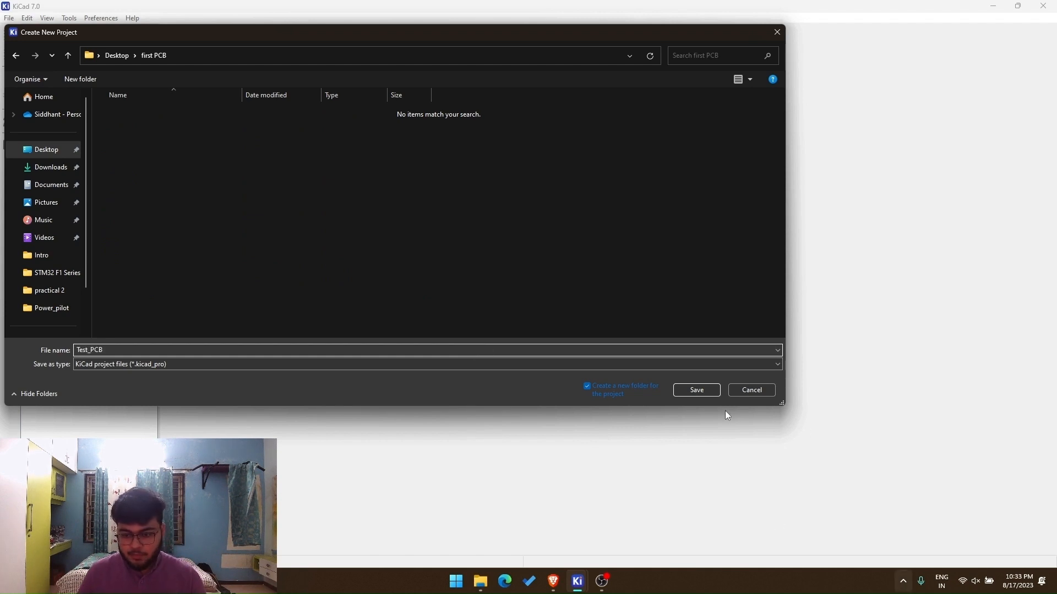
click(687, 392)
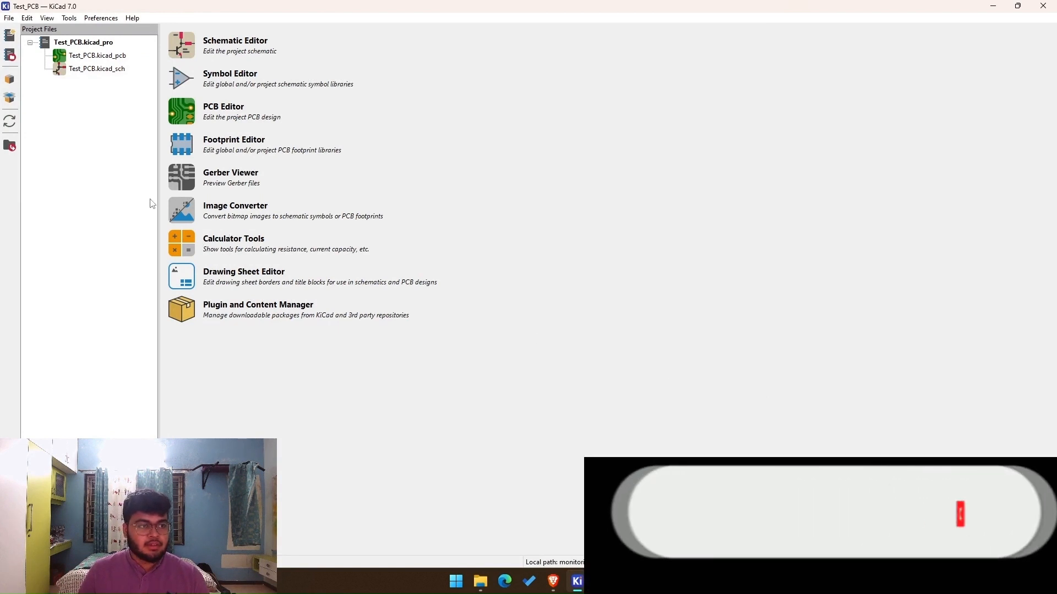
click(92, 44)
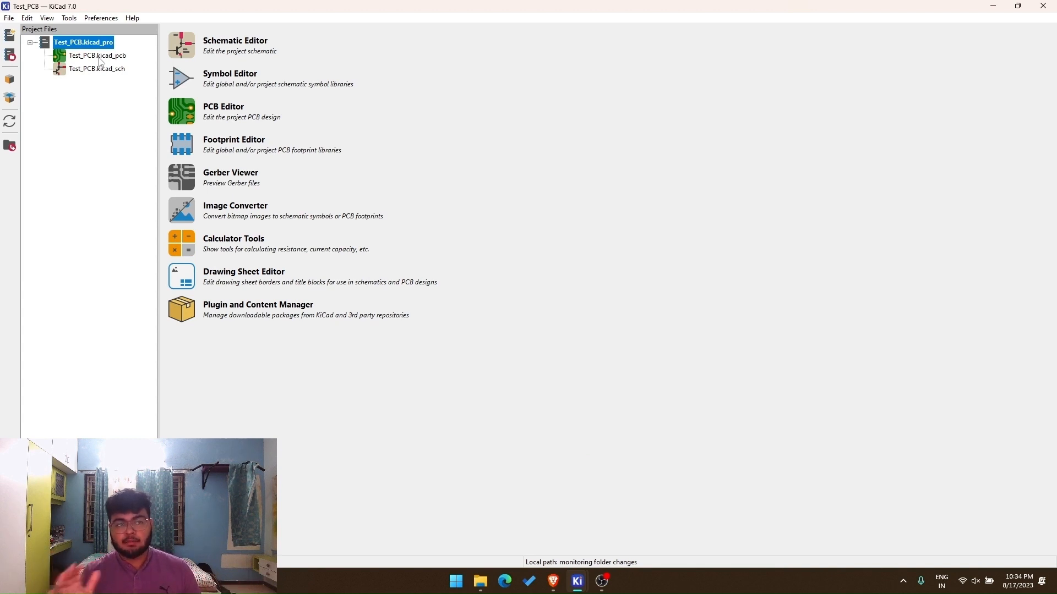
click(177, 50)
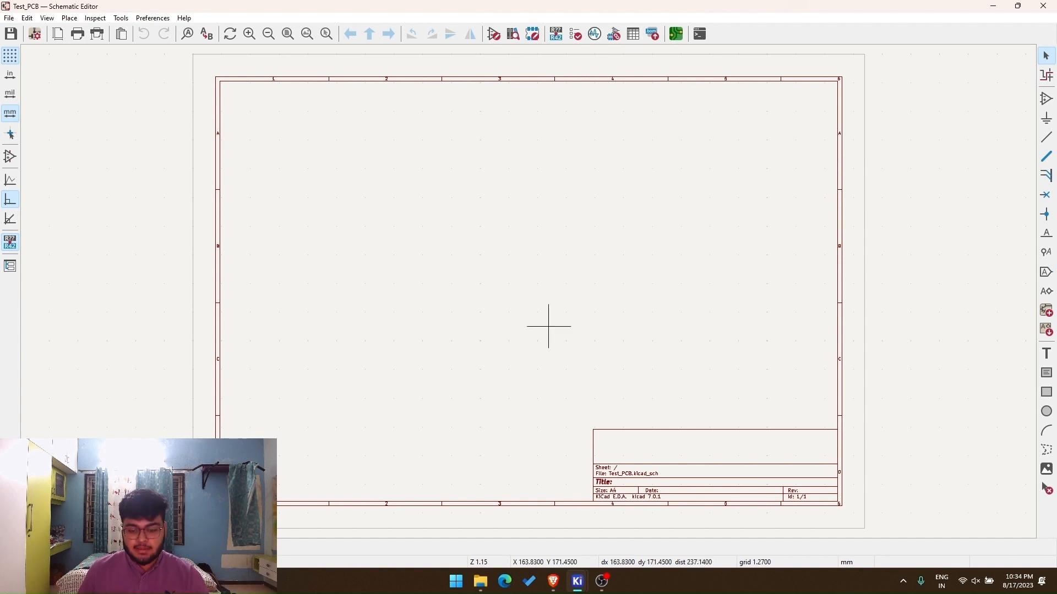
Step: Switch to the Brave browser to view the SNx4HC595 shift register datasheet, and return to the Test_PCB schematic
click(553, 581)
key(ctrl+shift+Tab)
key(ctrl+shift+Tab)
key(ctrl+shift+Tab)
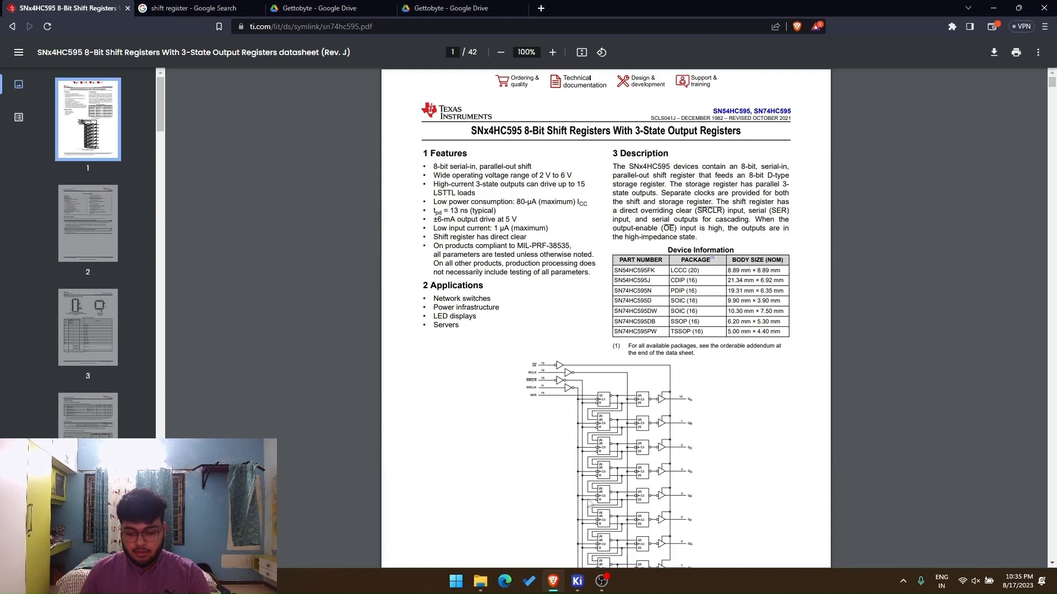
click(578, 581)
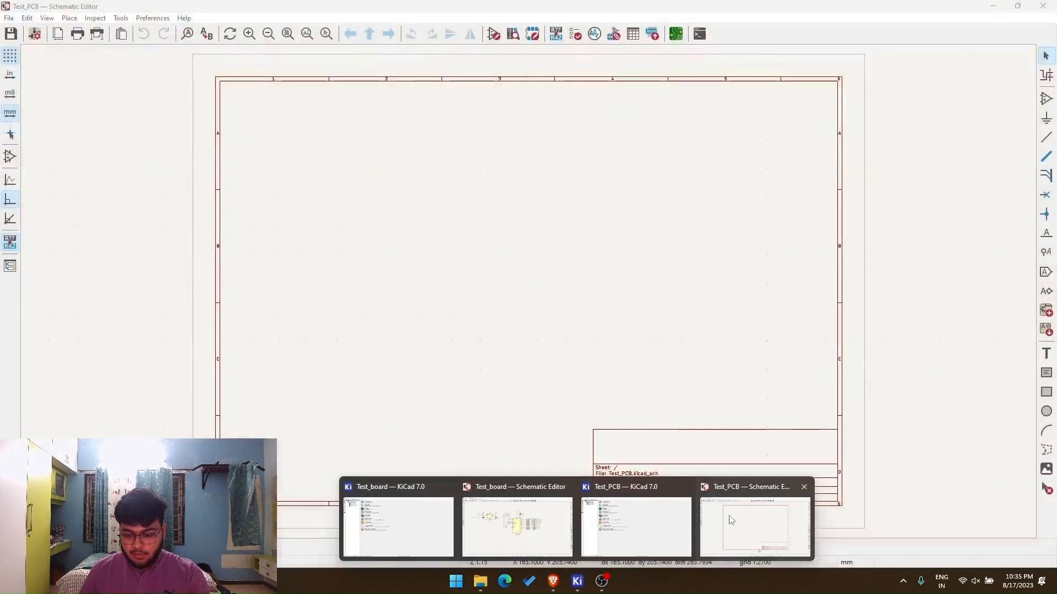
click(737, 523)
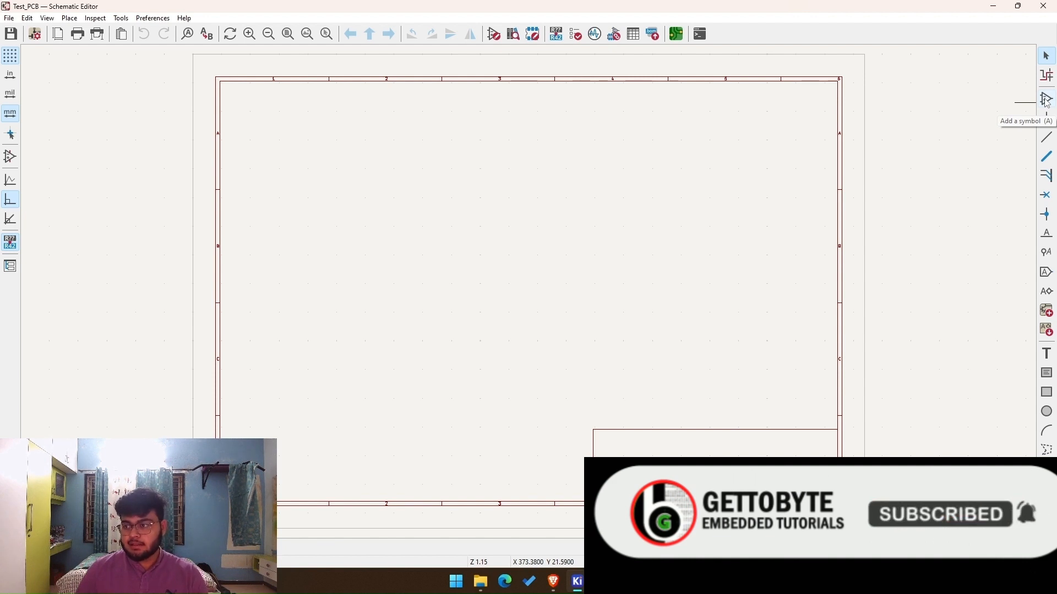
Step: Find the 74HC595 shift register by searching the symbol libraries for HC595, and place it near the upper middle of the sheet
click(1046, 100)
click(606, 294)
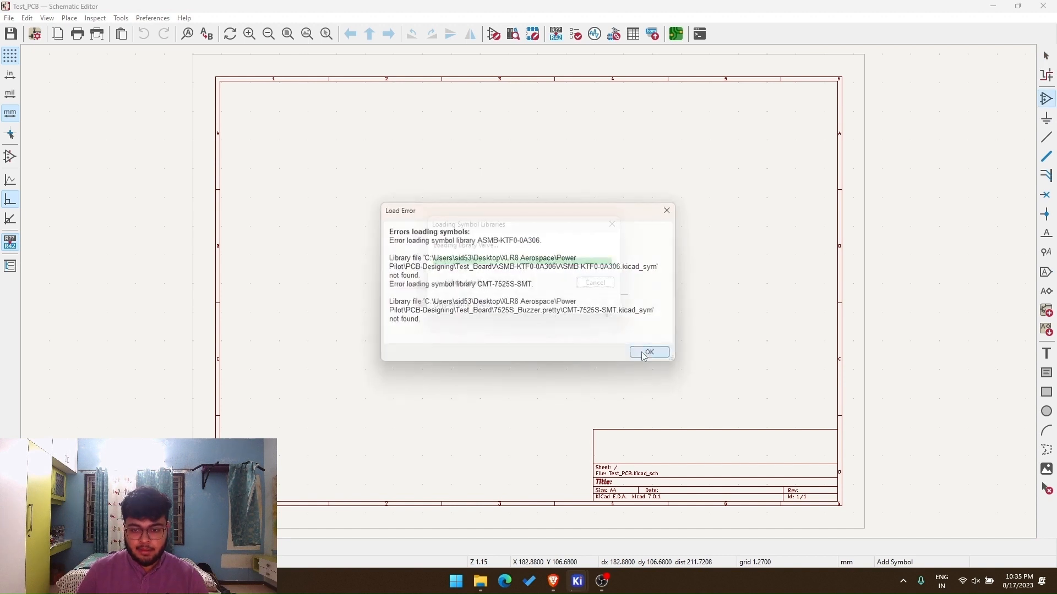
click(644, 352)
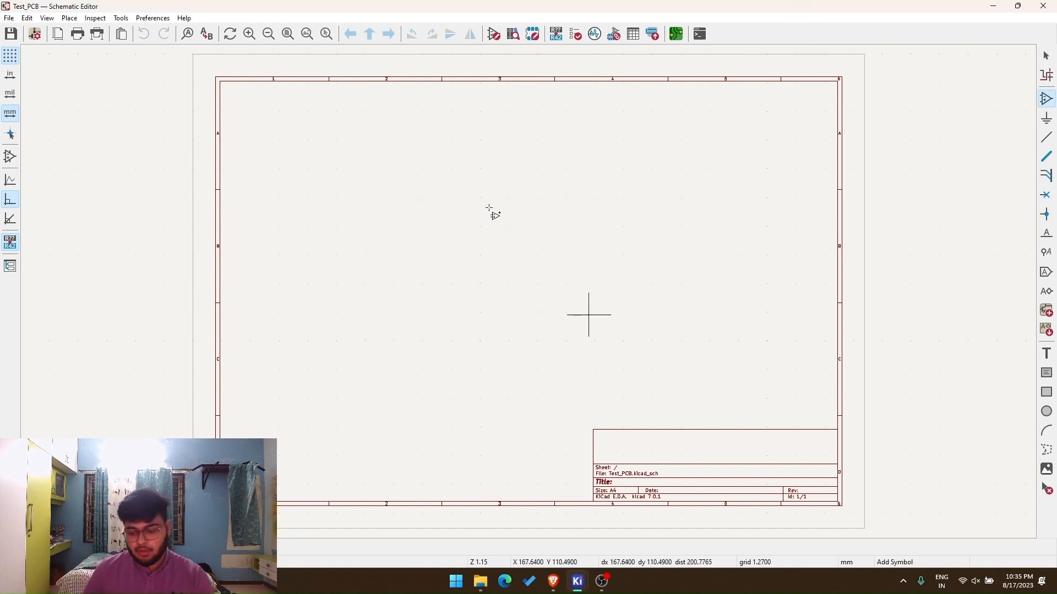
click(489, 209)
drag(499, 62, 665, 60)
text(HC58)
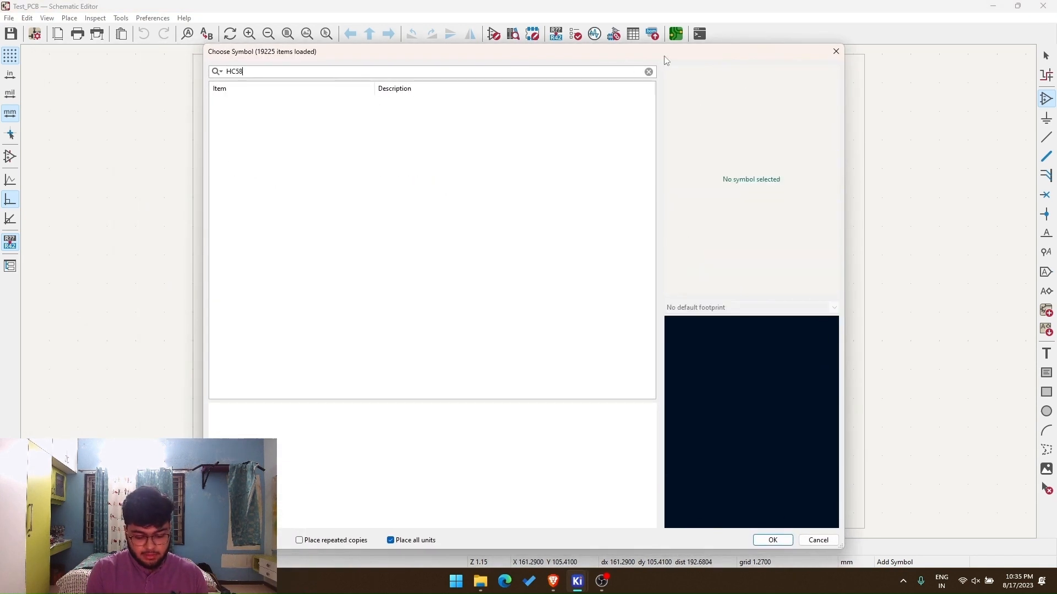
key(BackSpace)
text(95)
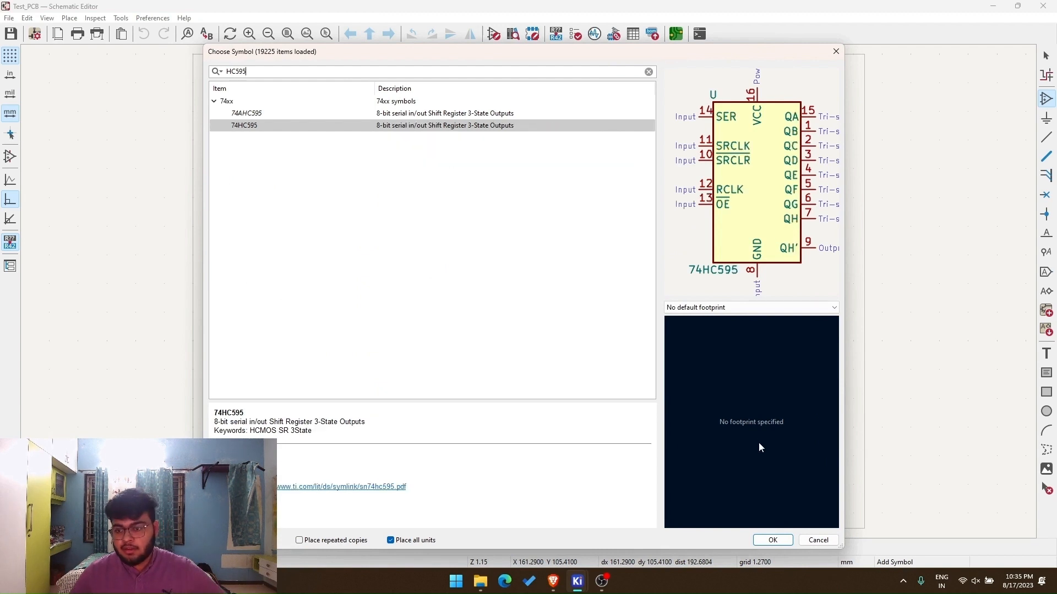
click(788, 541)
scroll(528, 292, up, 6)
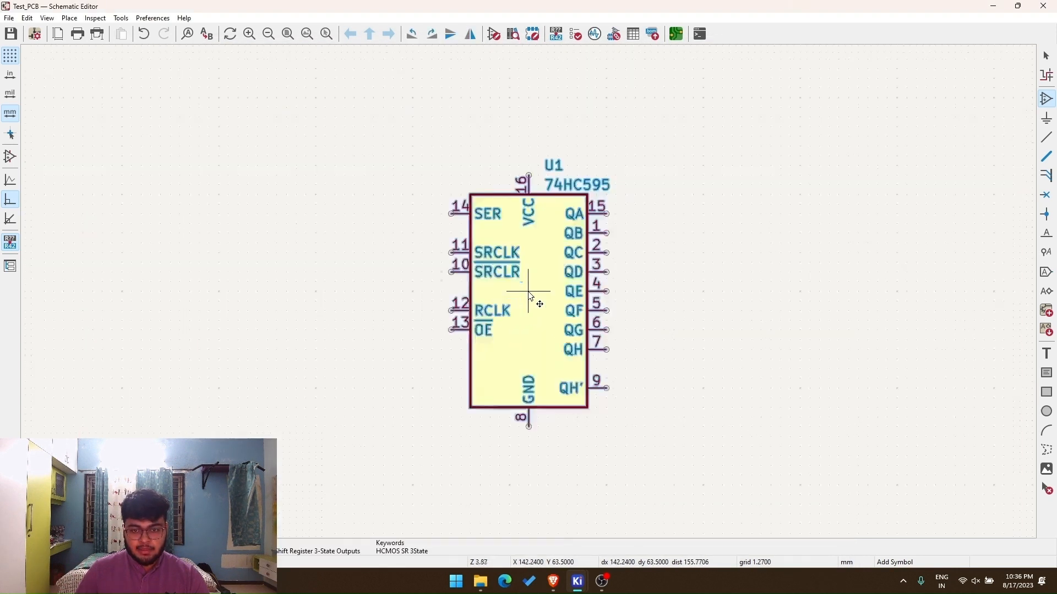
click(518, 282)
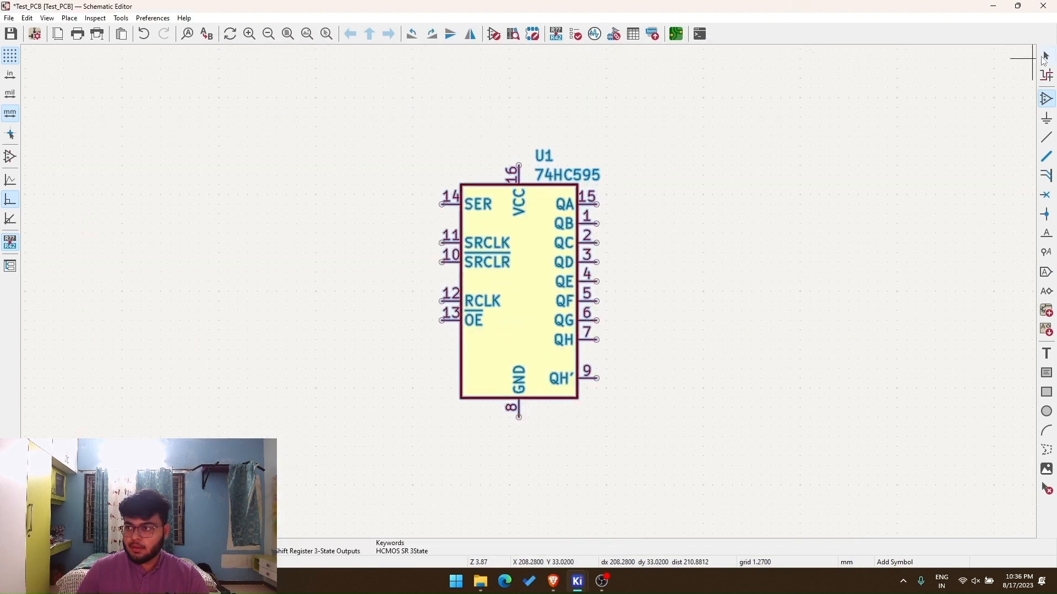
click(1045, 56)
scroll(530, 297, down, 2)
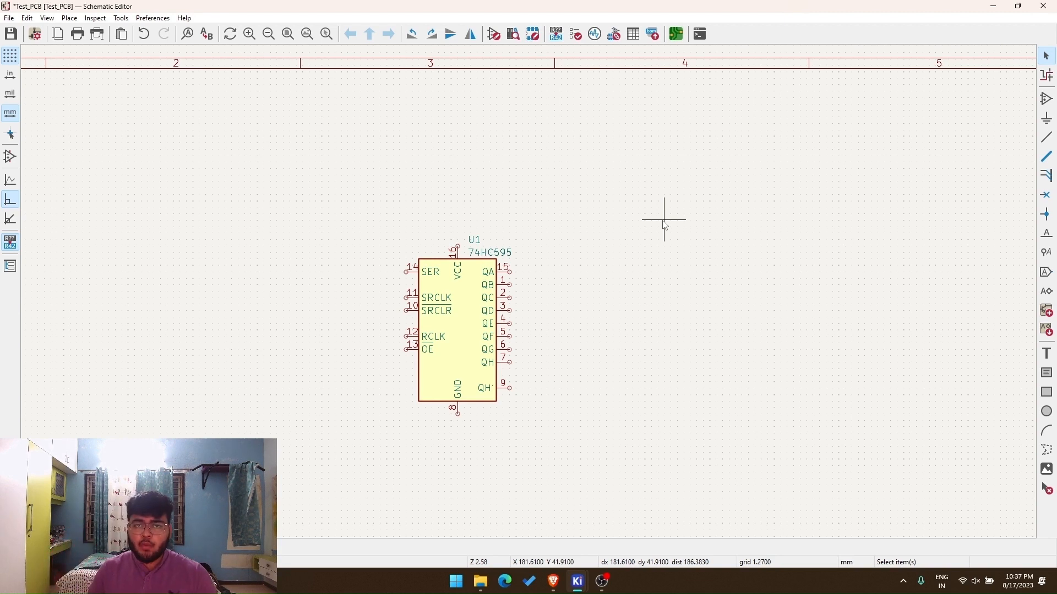
Step: Switch to the Brave browser and examine the supply voltage row under Absolute Maximum Ratings in the SNx4HC595 datasheet
click(553, 581)
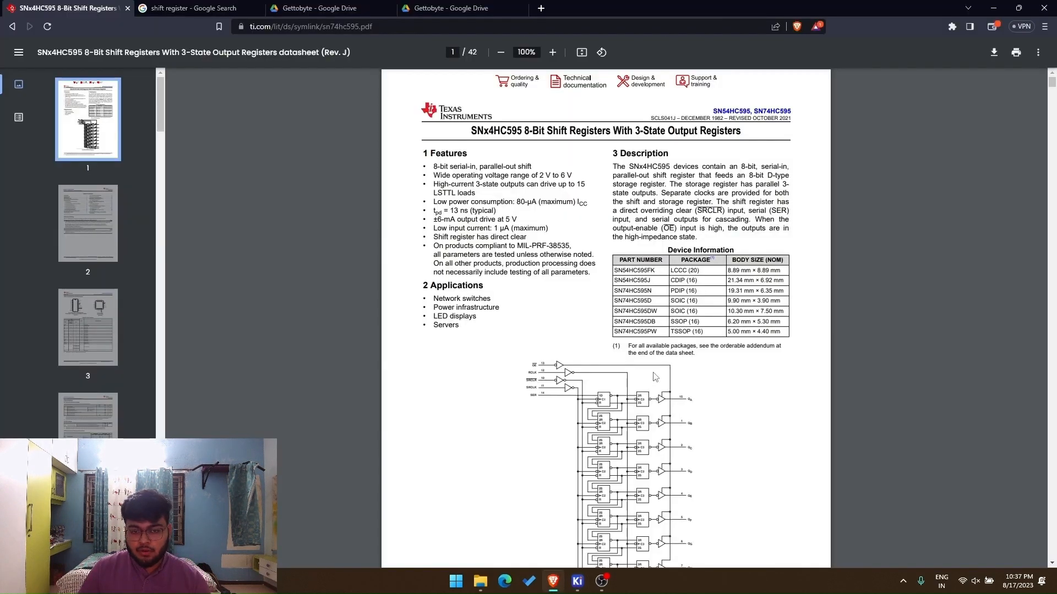
scroll(583, 302, down, 15)
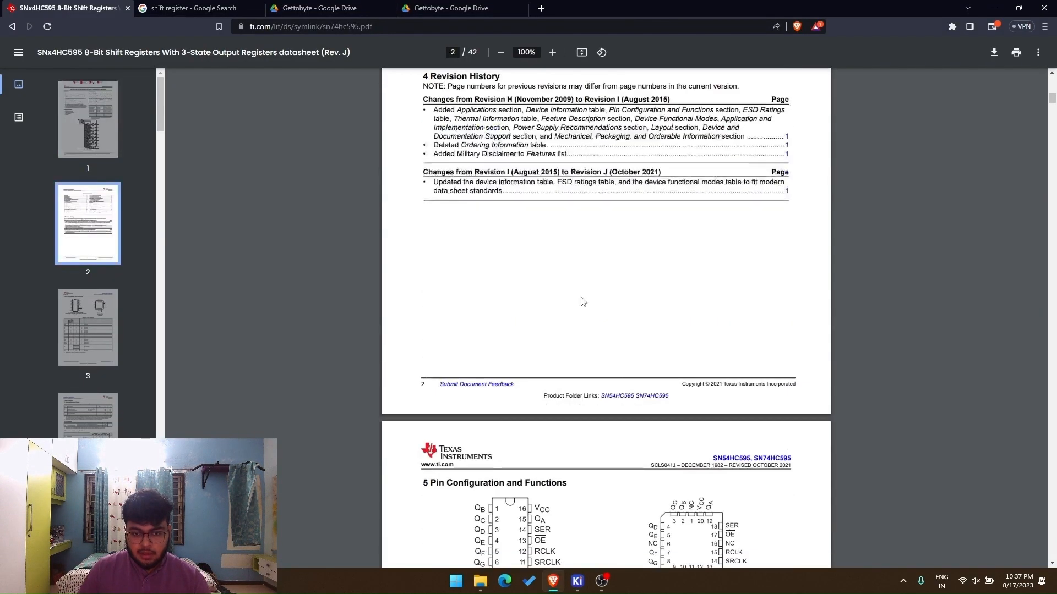
scroll(583, 301, down, 15)
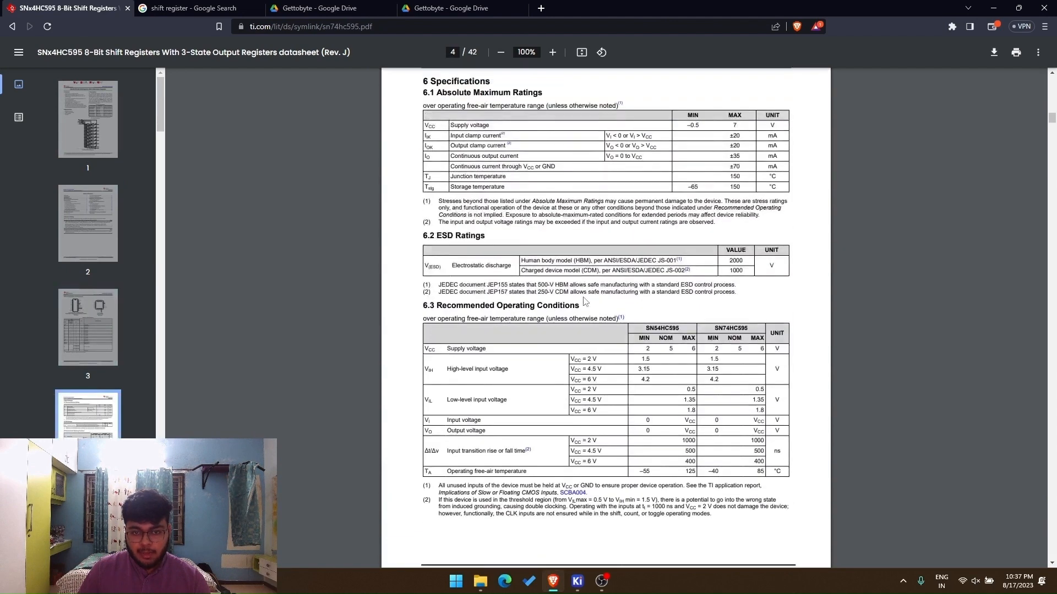
scroll(462, 190, up, 1)
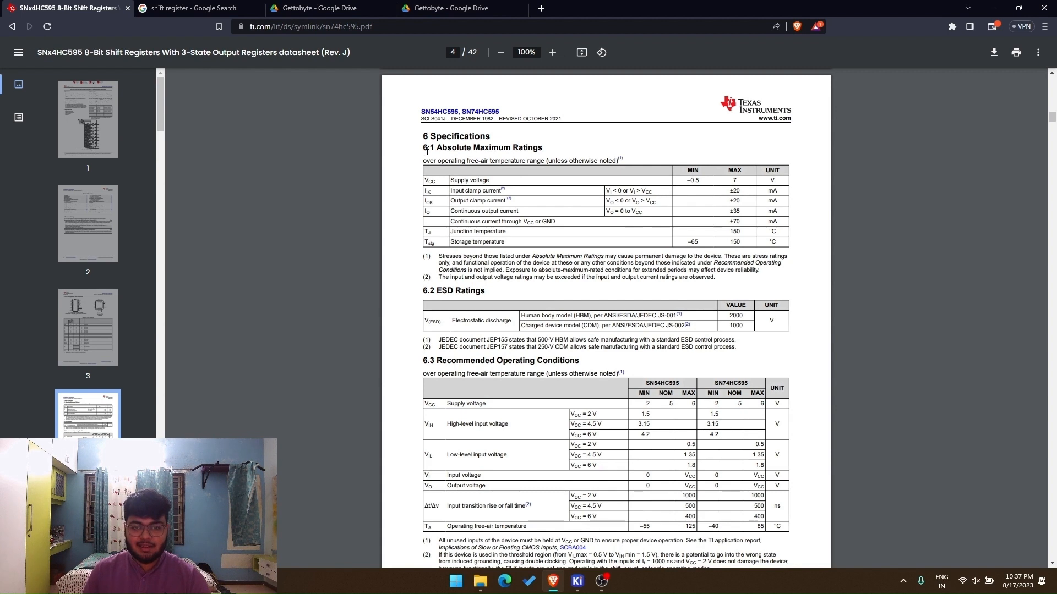
drag(421, 148, 544, 148)
click(544, 148)
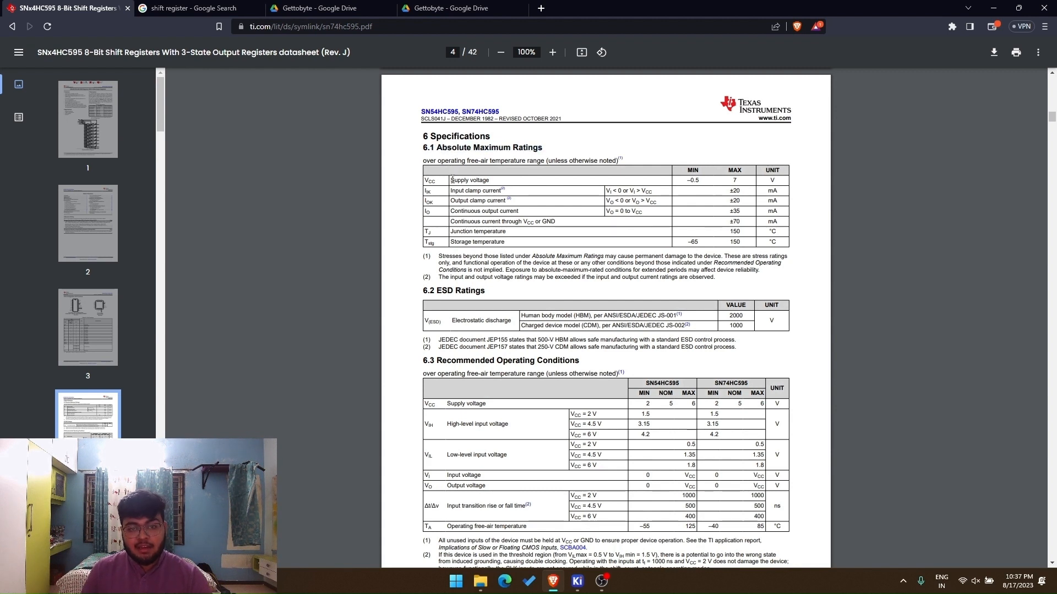
drag(451, 180, 781, 176)
click(716, 180)
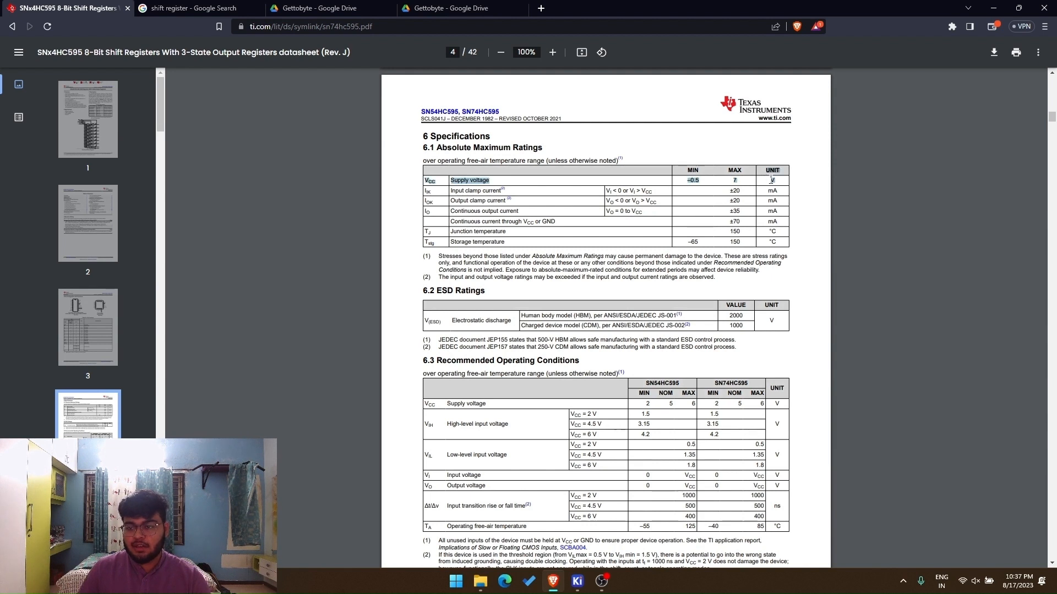
click(782, 181)
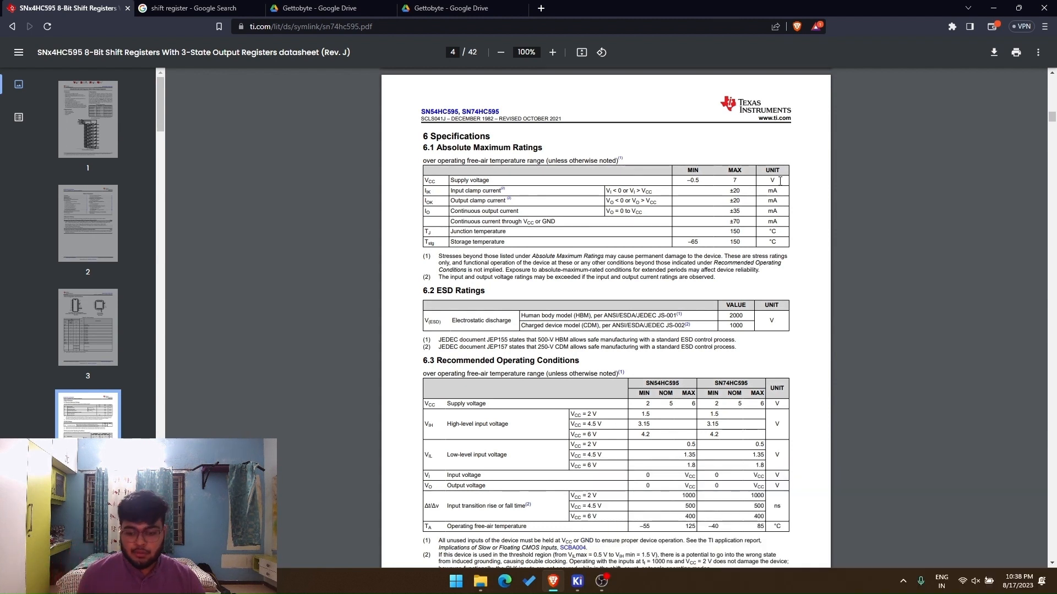
Step: Return to the Test_PCB schematic in KiCad, search the symbols for AMS111 and place the AMS1117-5.0 regulator above and left of the 74HC595
click(583, 586)
click(755, 527)
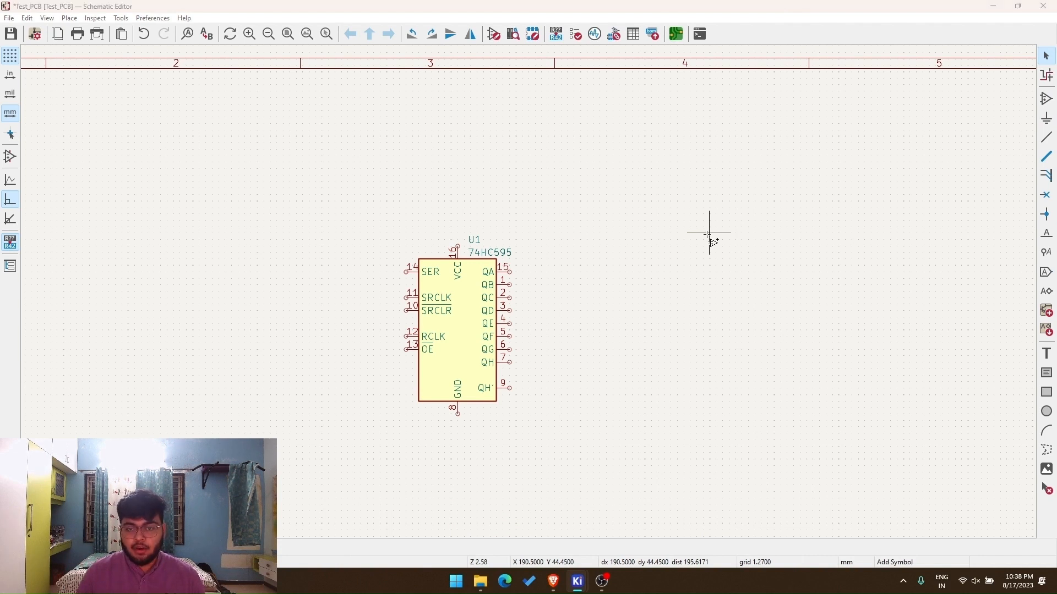
key(a)
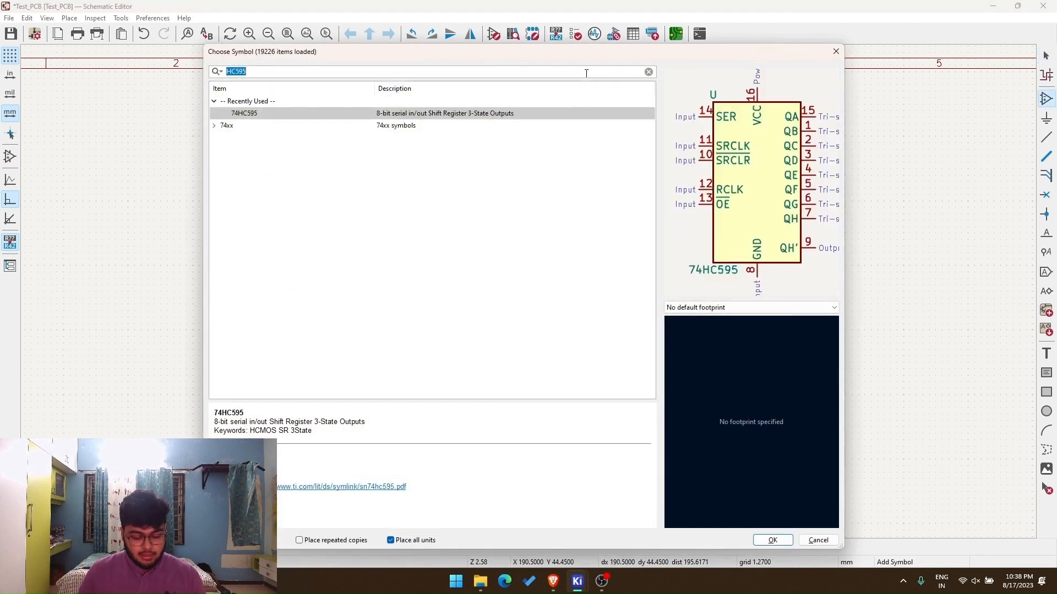
text(AMS)
text(111)
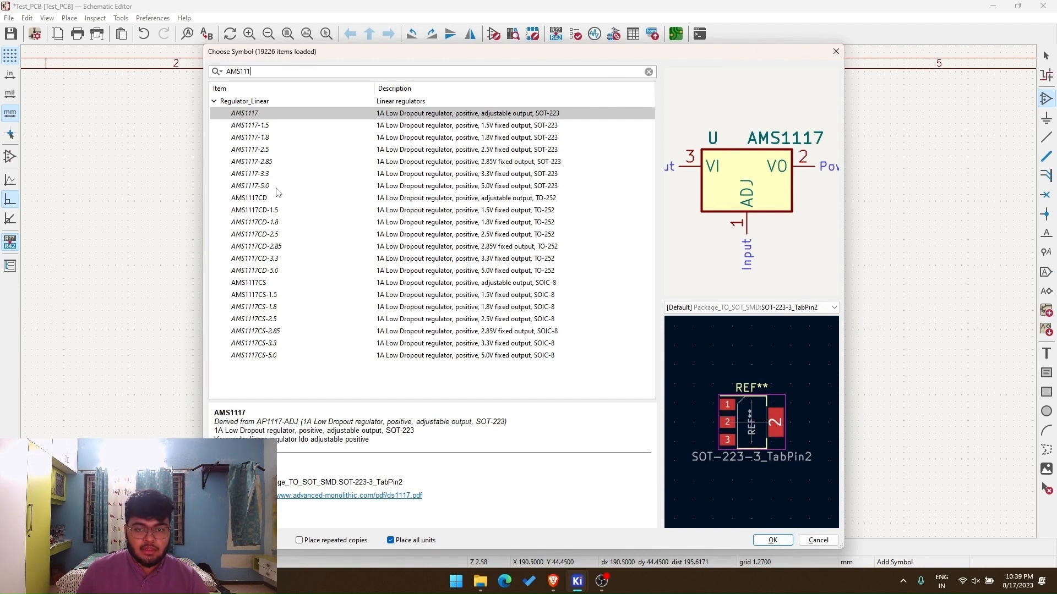
click(394, 188)
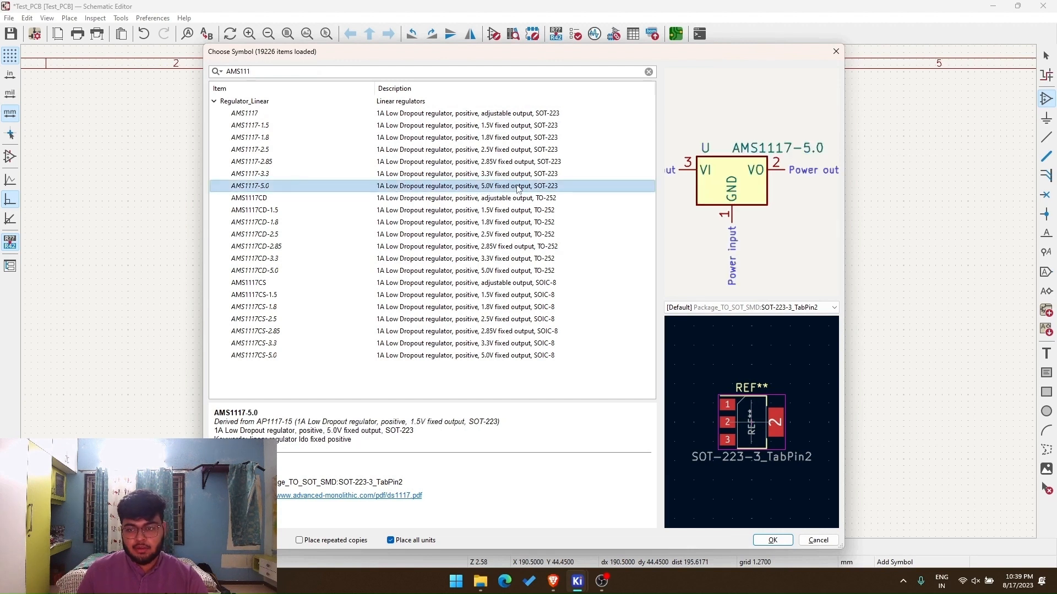
click(773, 540)
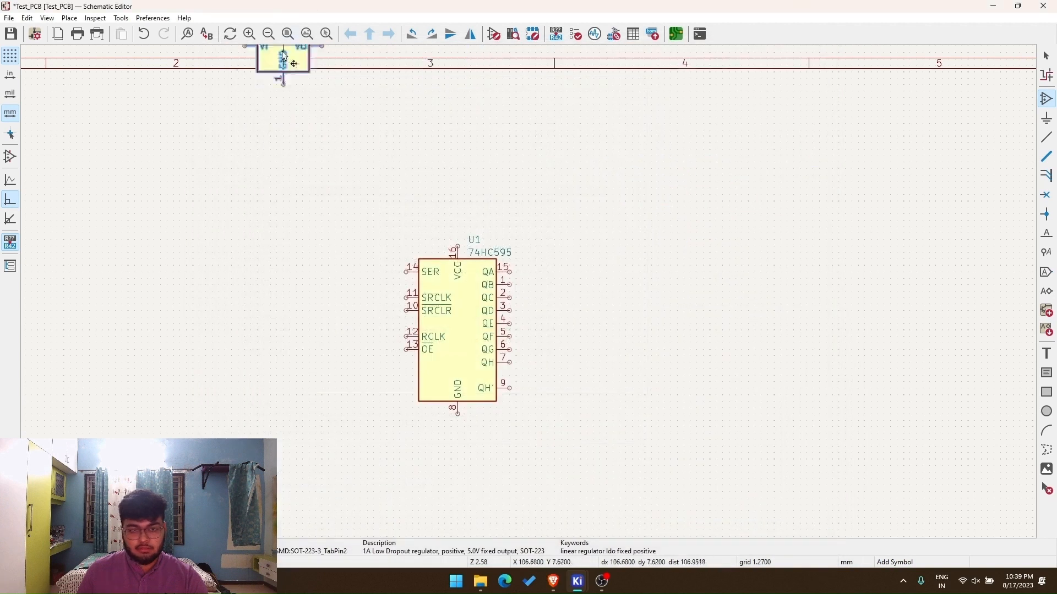
click(264, 219)
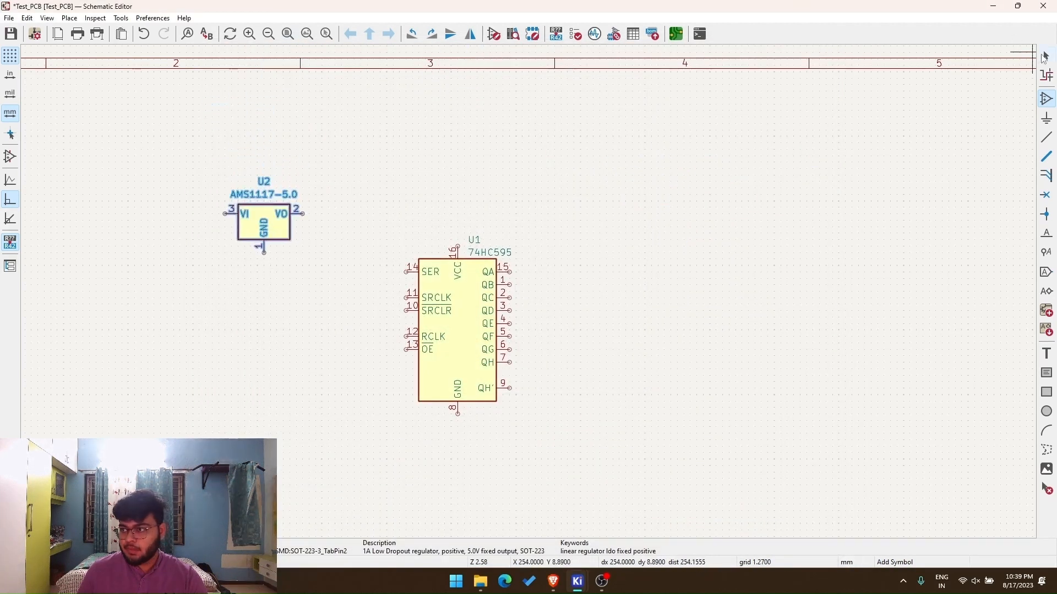
Step: Search the symbol libraries for LED and pick the generic LED symbol from the Device library for placement beside the 74HC595
click(1046, 56)
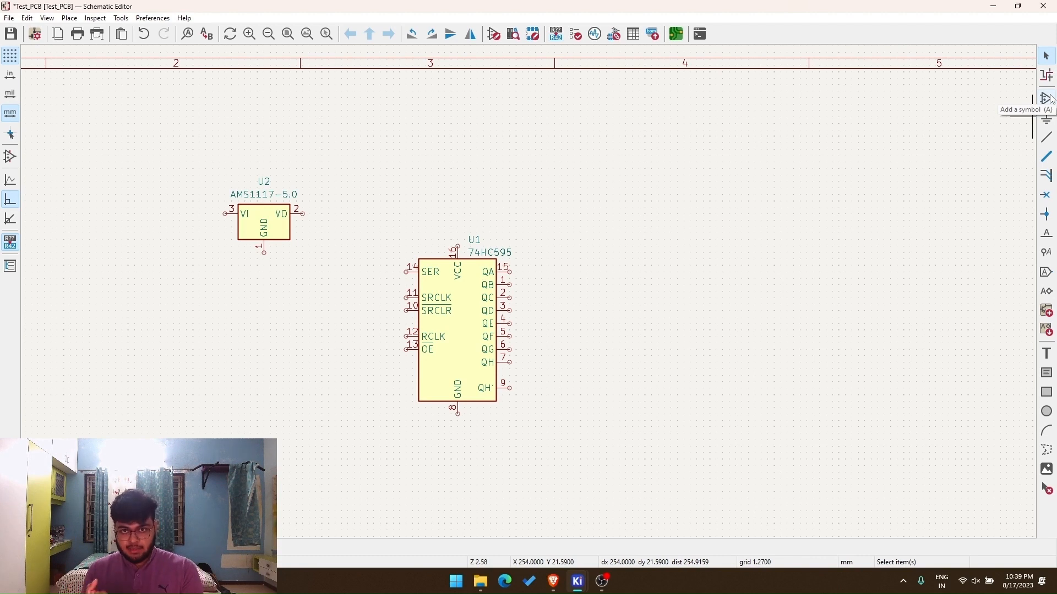
click(1046, 98)
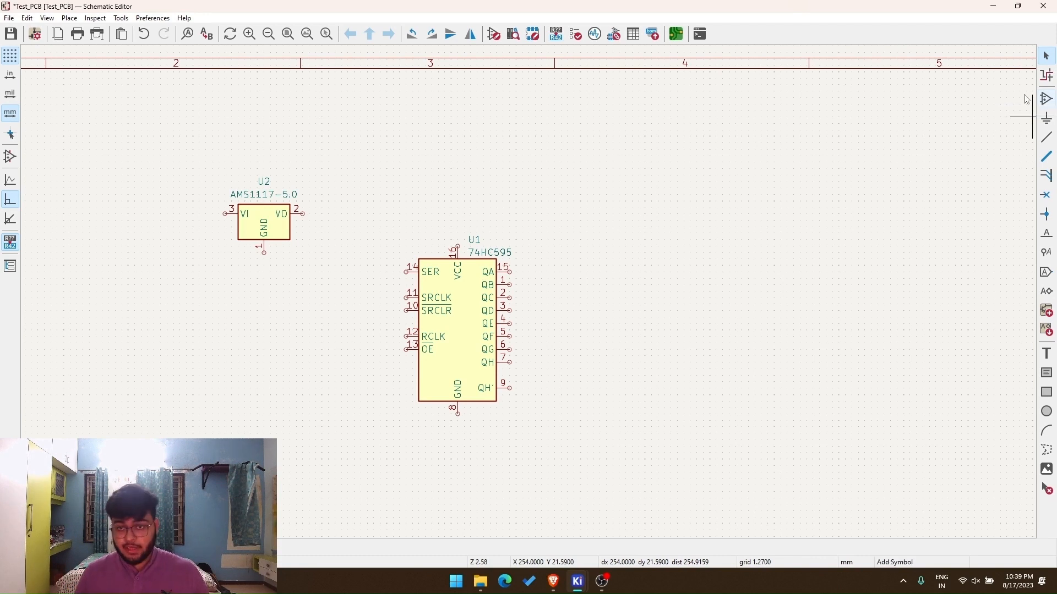
text(LED)
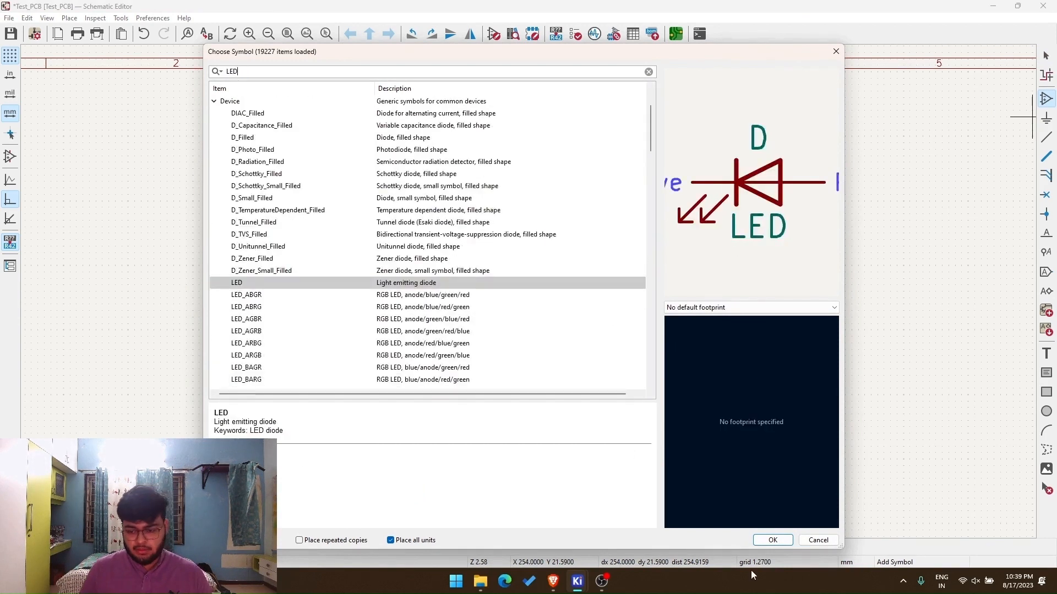
click(772, 539)
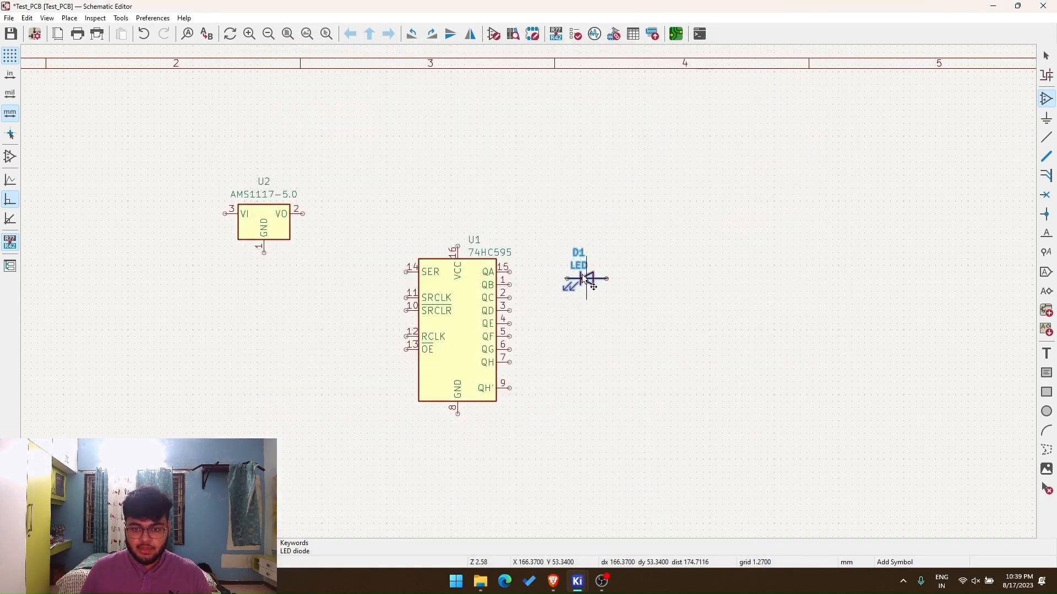
scroll(597, 258, up, 5)
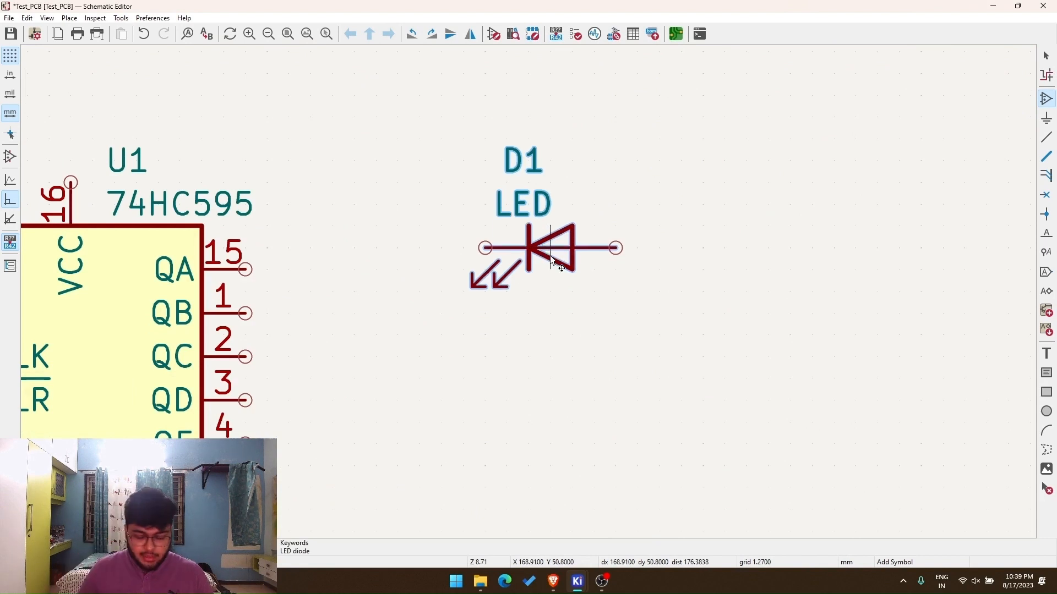
Step: Rotate the unplaced LED in quarter turns back to its original horizontal orientation
key(r)
key(r)
key(r)
key(r)
key(r)
key(r)
key(r)
key(r)
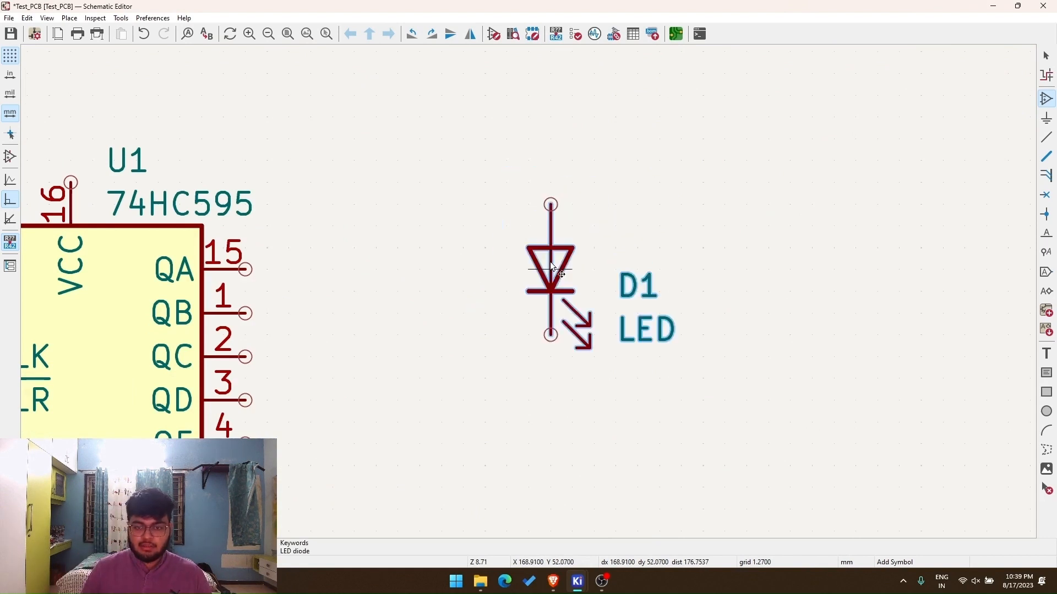
key(r)
key(r)
key(r)
key(r)
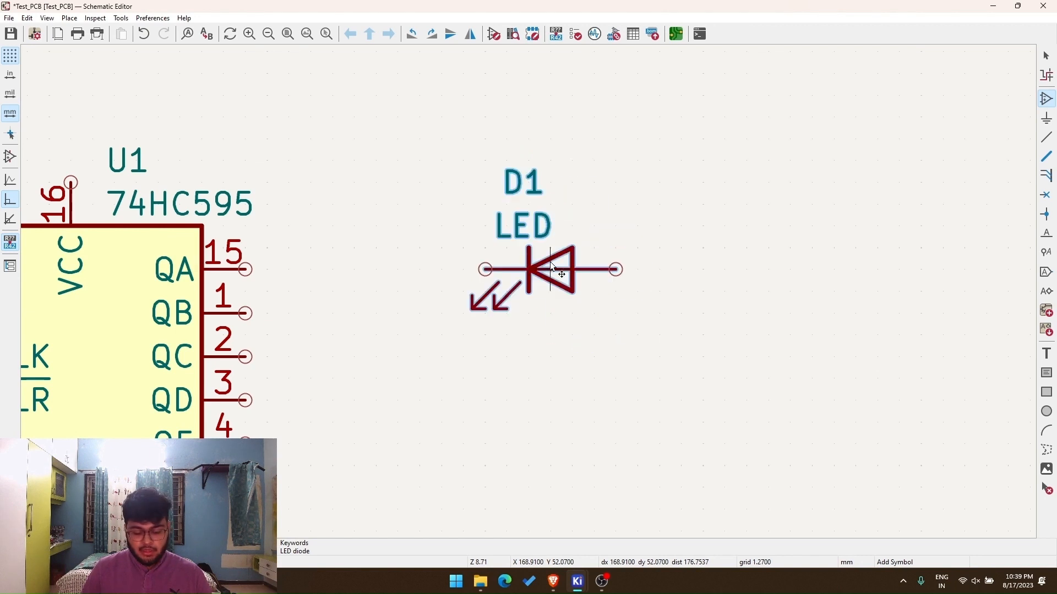
Step: Dismiss the footprint field dialog and place the LED horizontally, level with the 74HC595's QA pin and off its output side
key(f)
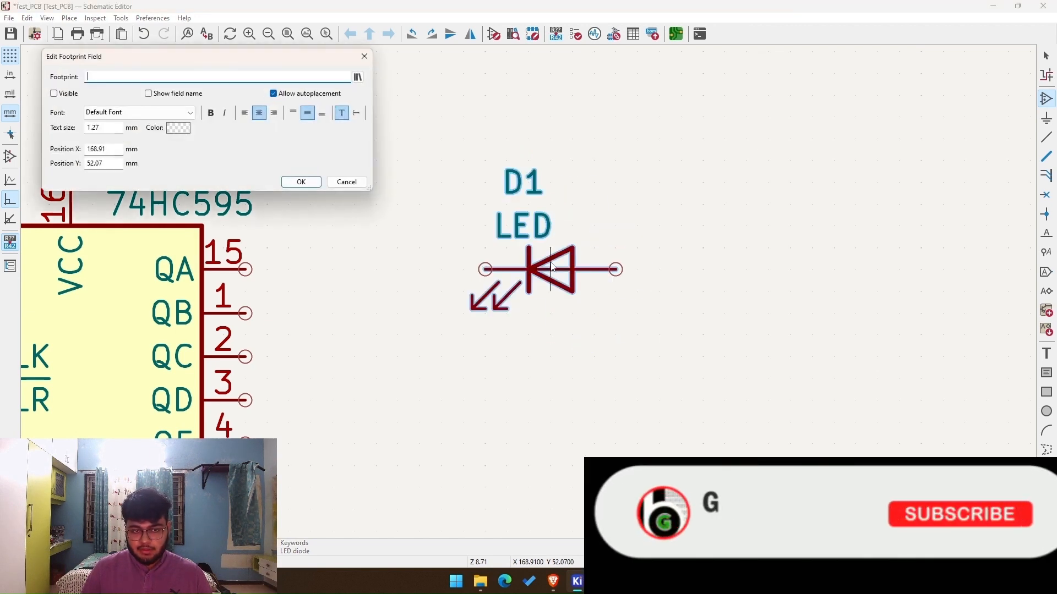
click(364, 56)
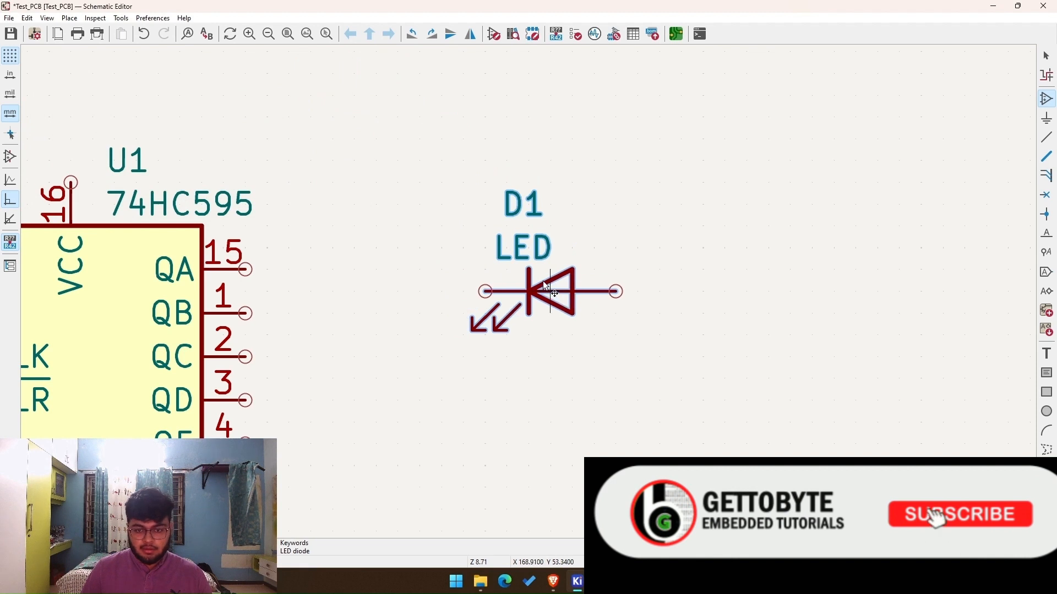
click(544, 273)
click(1043, 59)
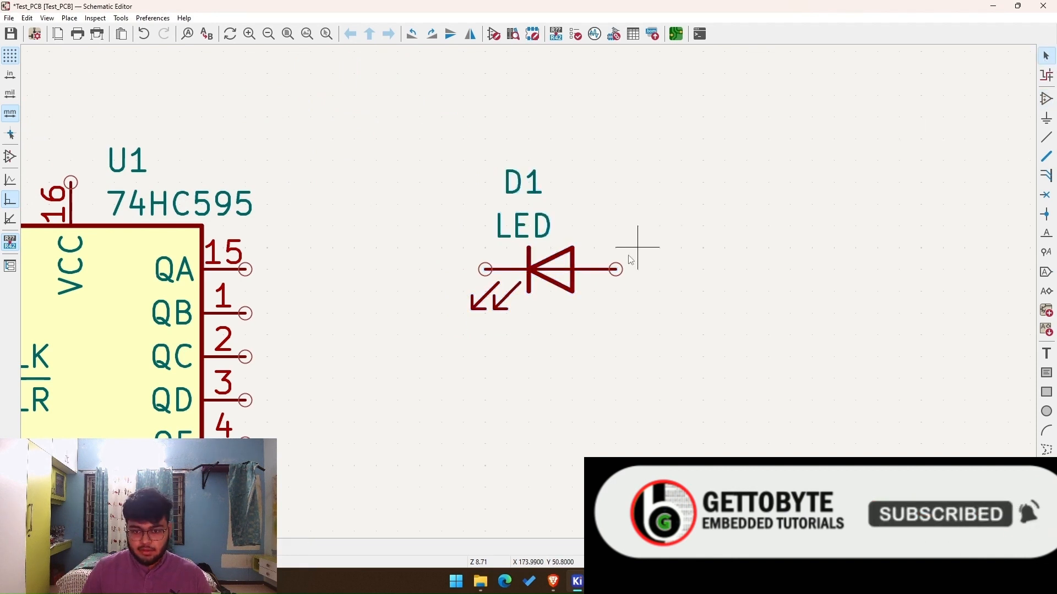
Step: Mirror the LED vertically and horizontally so its anode faces the 74HC595 and its light arrows point up
right_click(552, 274)
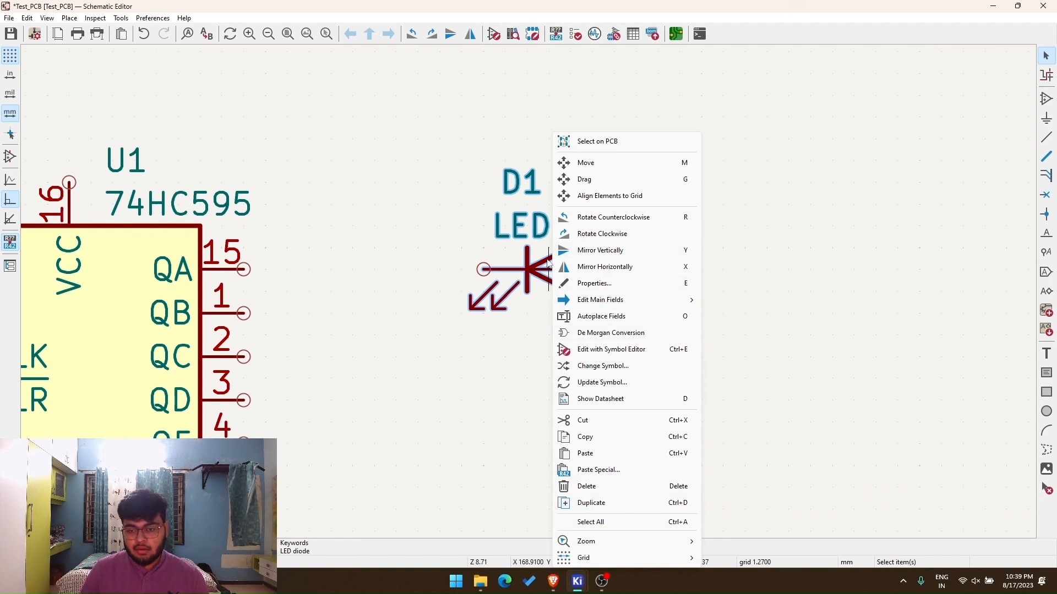
key(Escape)
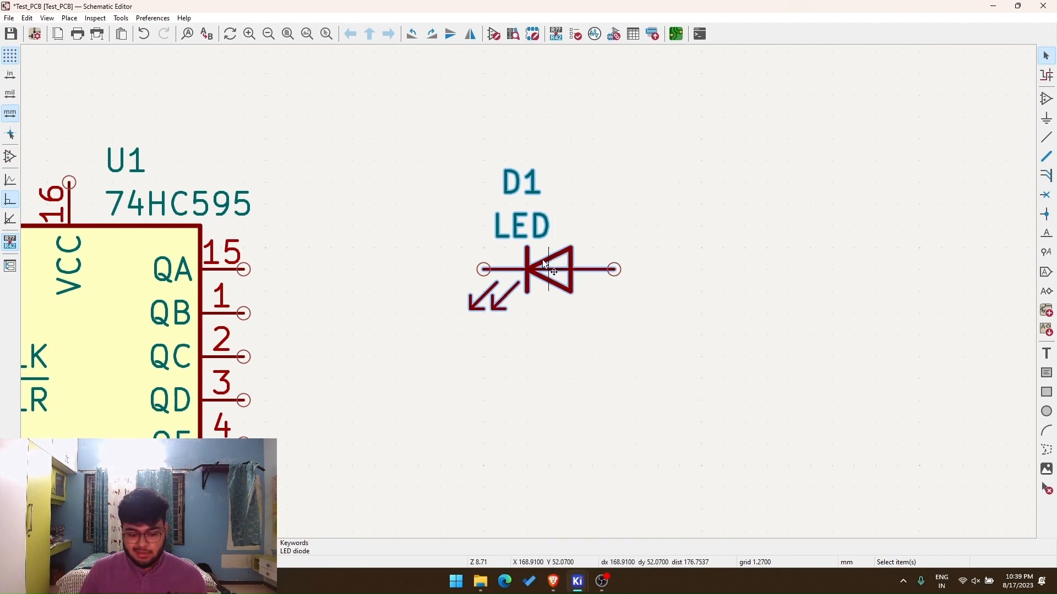
key(y)
key(y)
key(y)
key(y)
key(y)
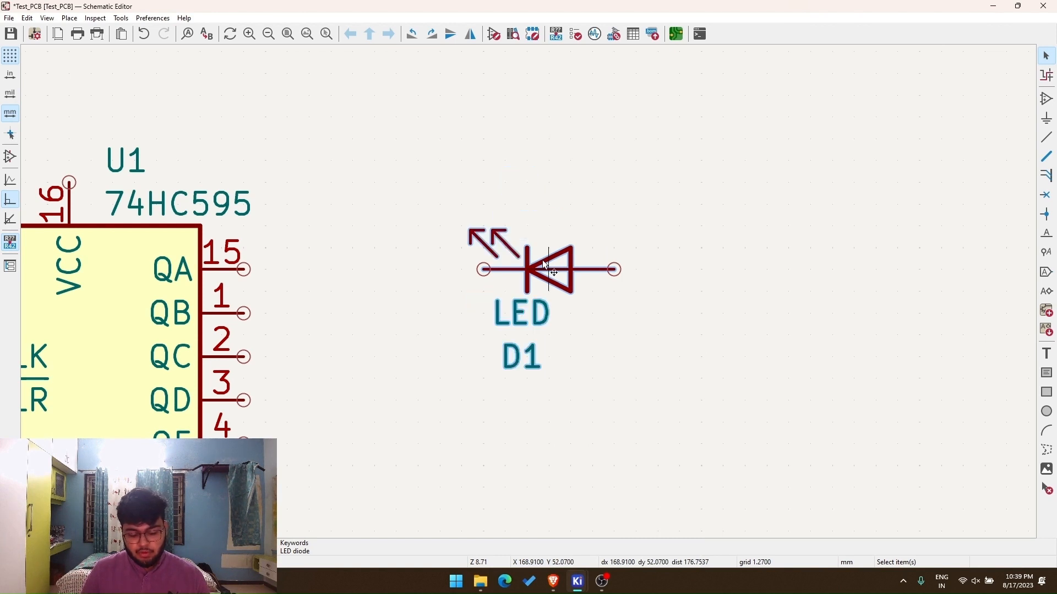
key(x)
key(x)
key(x)
key(x)
key(x)
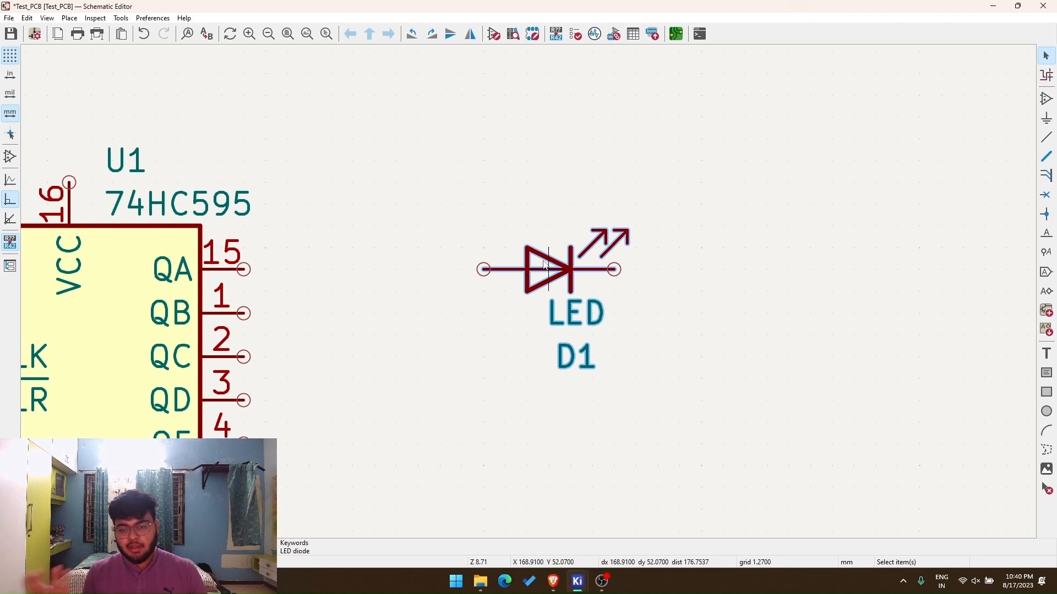
Step: Move the LED to a spot off the 74HC595's output side, slightly above the chip's top edge
key(m)
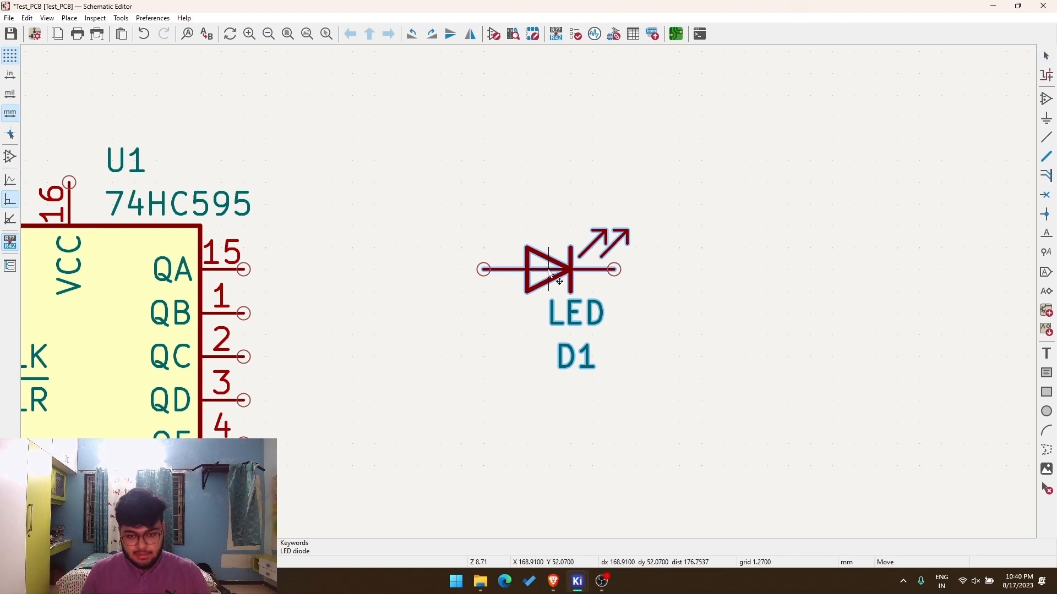
click(520, 267)
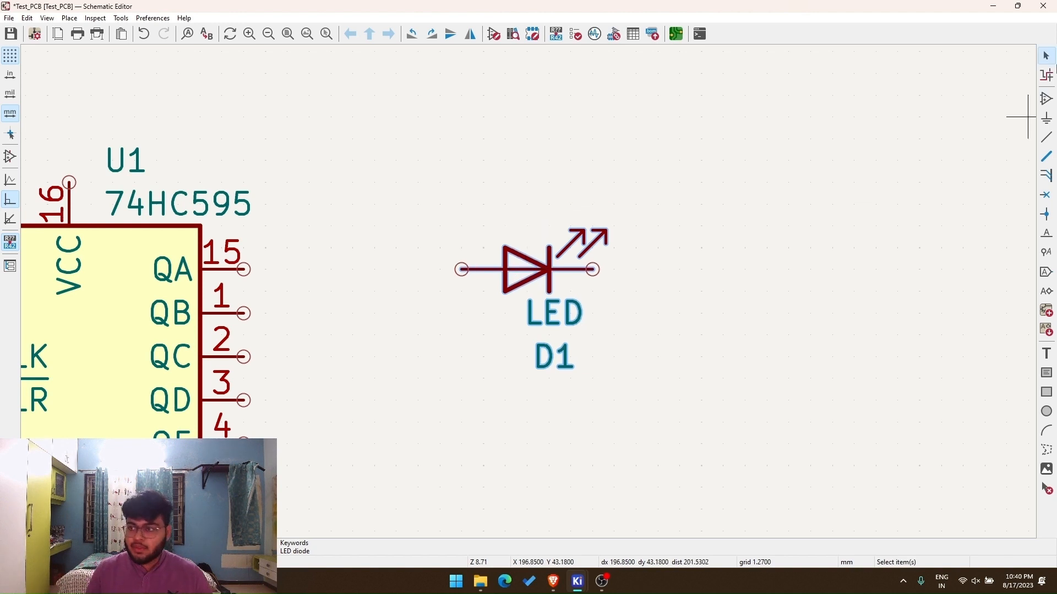
click(1048, 55)
scroll(545, 292, down, 3)
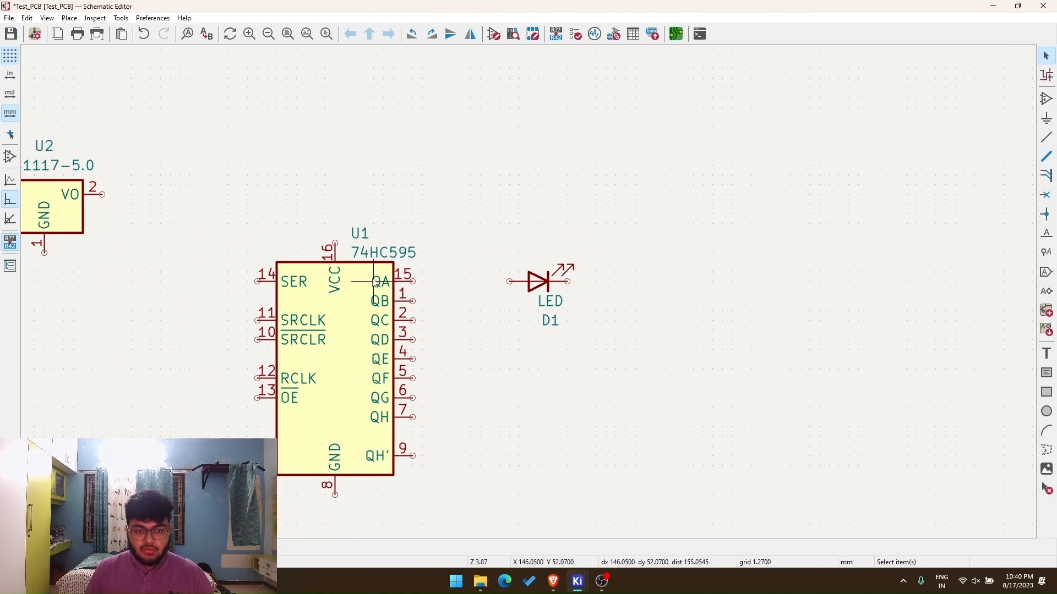
drag(373, 275, 387, 429)
click(420, 424)
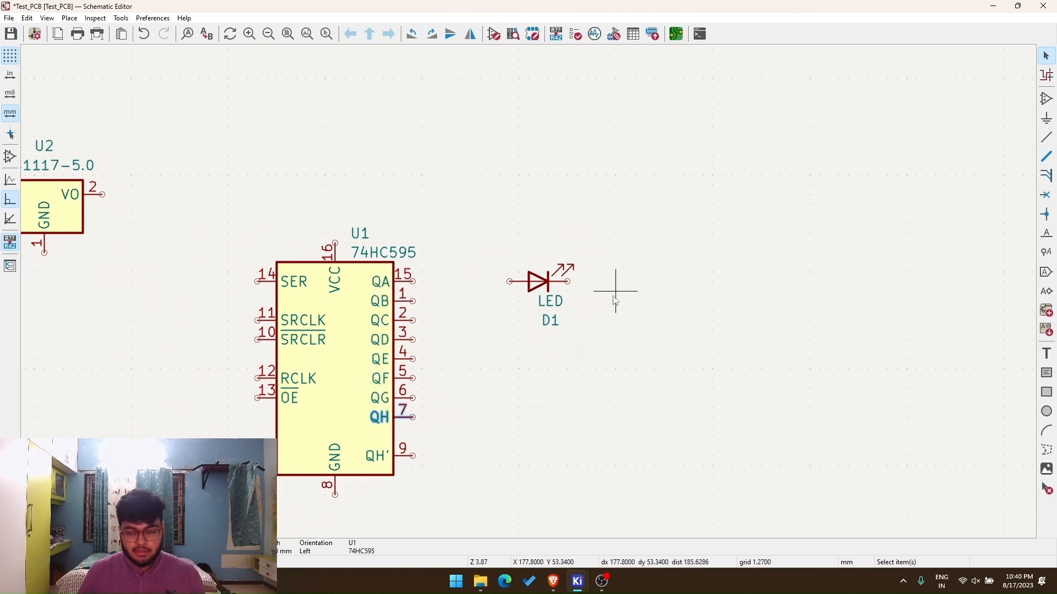
click(537, 282)
drag(538, 281, 545, 223)
click(626, 281)
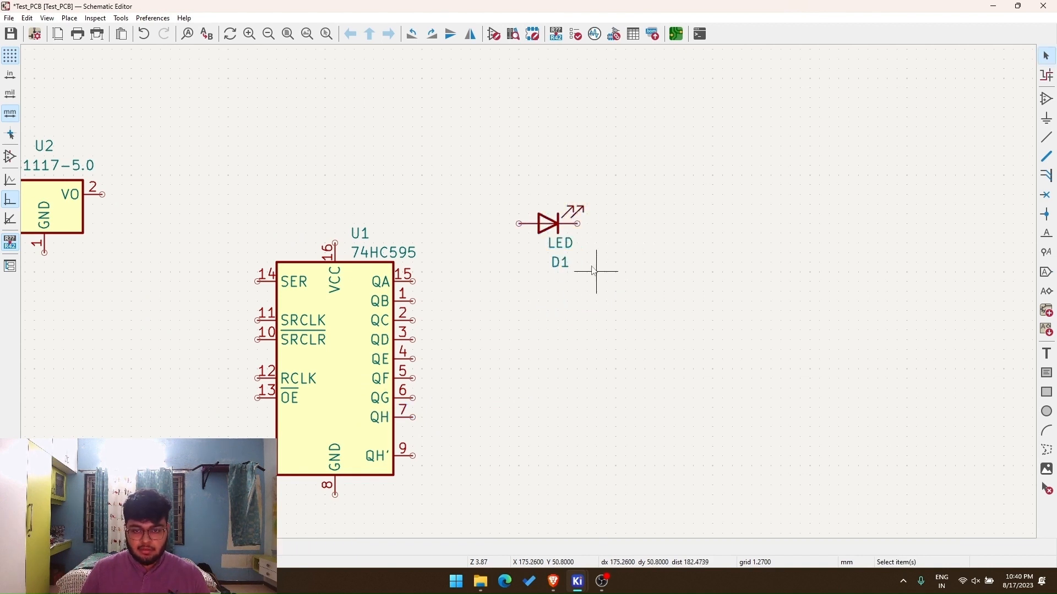
Step: Duplicate the LED three times below the original to form a column of four, D1 to D4
click(550, 225)
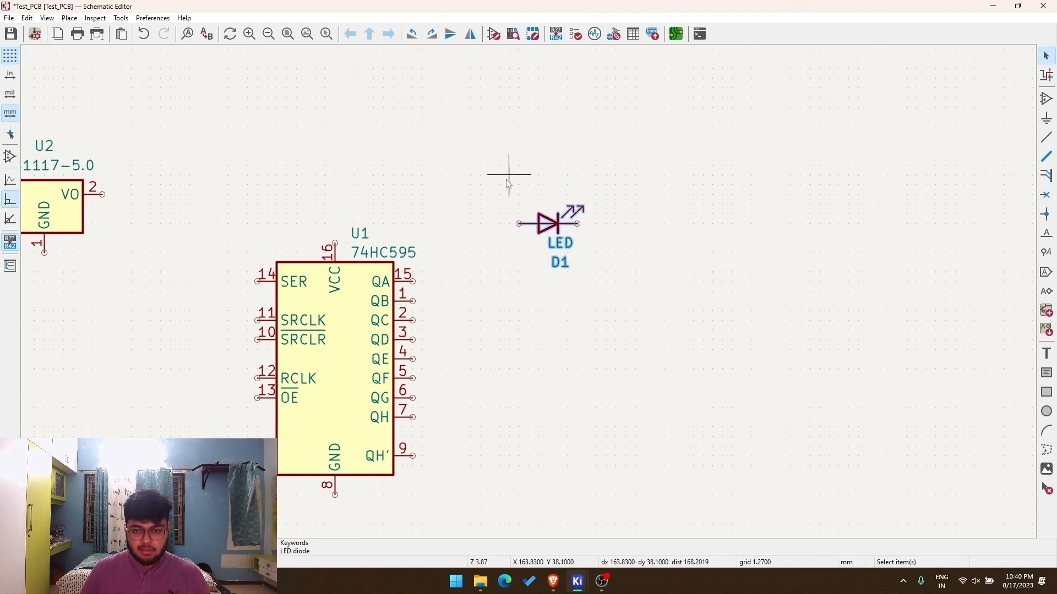
key(ctrl+d)
click(550, 314)
key(ctrl+d)
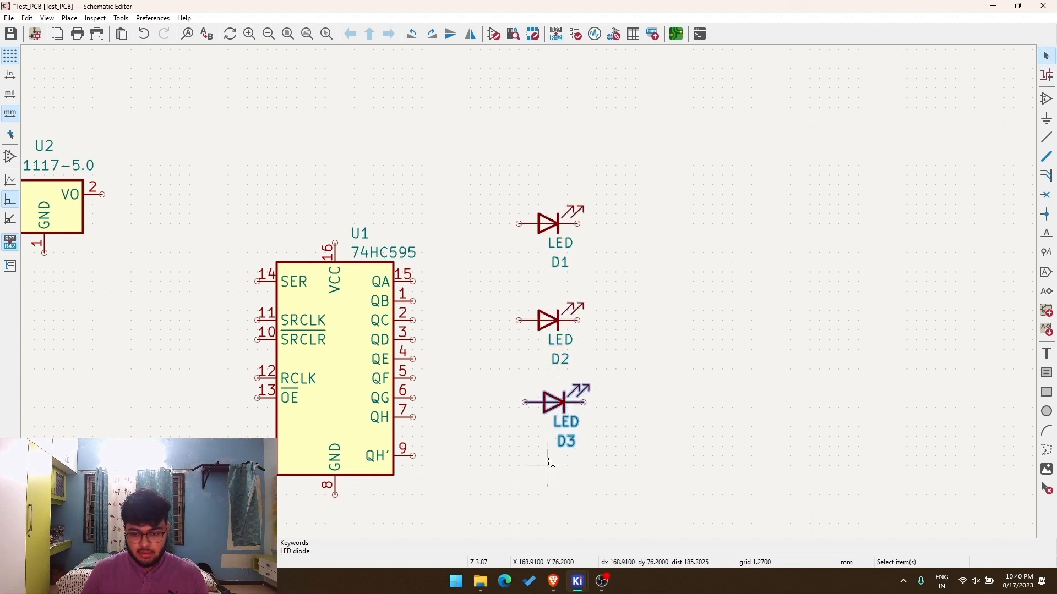
click(555, 402)
key(ctrl+d)
click(544, 481)
Step: Duplicate the LED four more times as a second column, D5 to D8, on the far side of the first column
key(ctrl+d)
click(682, 243)
key(ctrl+d)
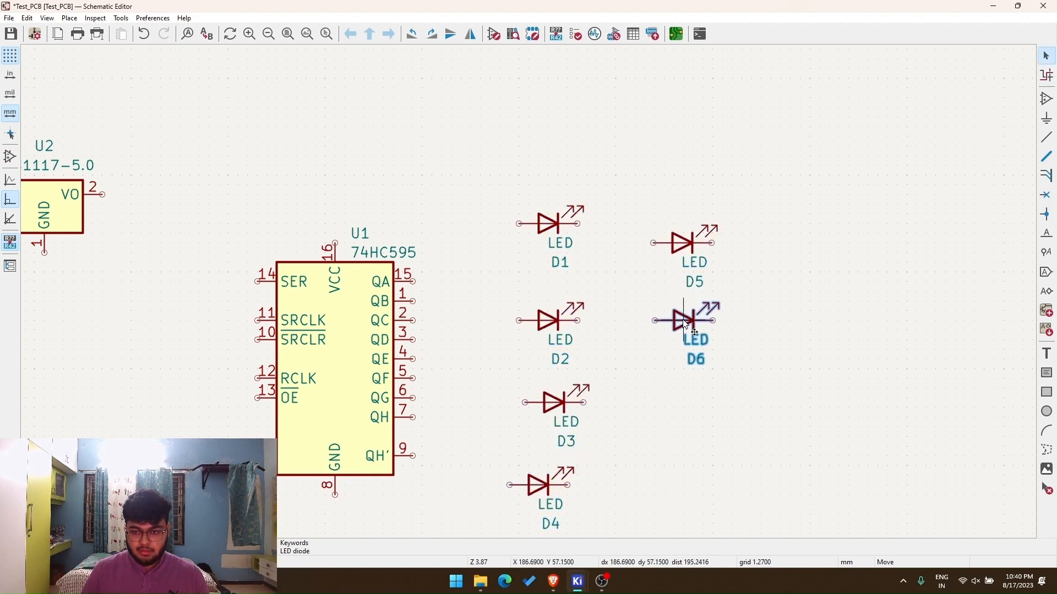
click(685, 319)
key(ctrl+d)
click(685, 407)
key(ctrl+d)
click(705, 485)
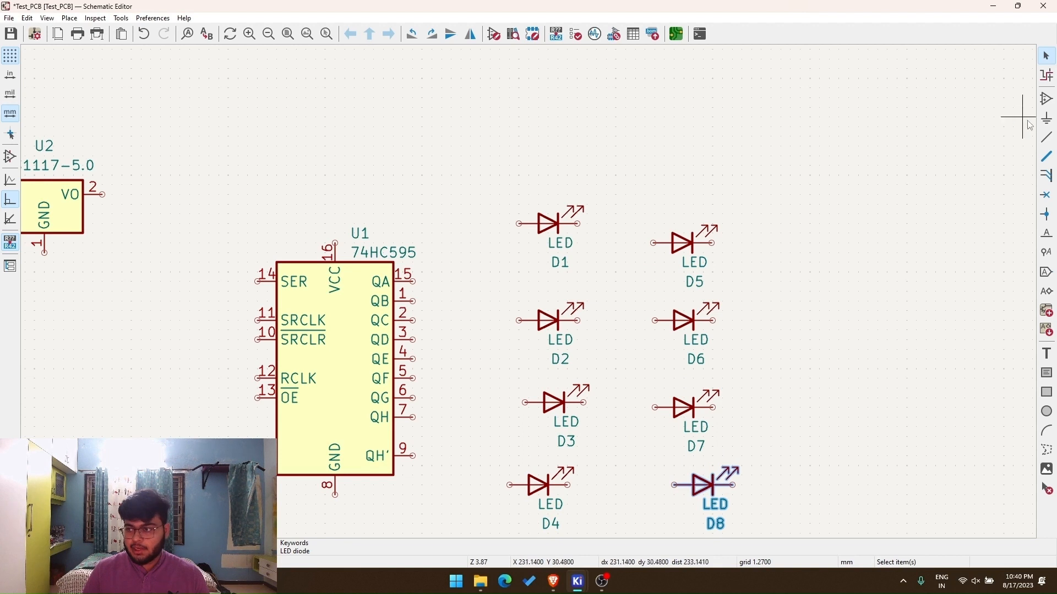
click(1049, 58)
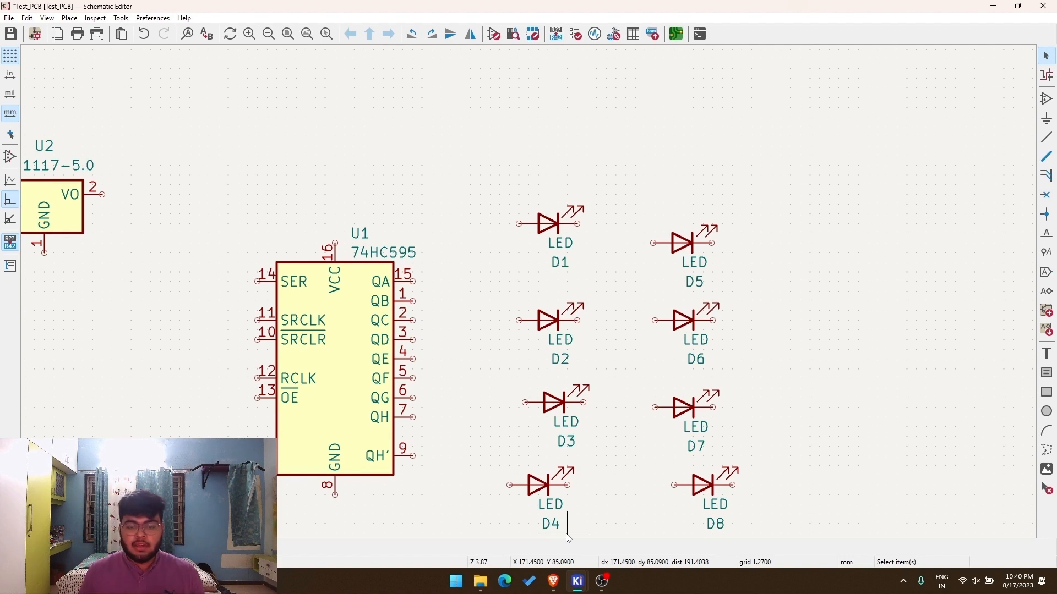
Step: Switch to the SNx4HC595 datasheet in Brave and find the 9.2 Typical Application schematic on page 13
mouse_move(553, 581)
click(578, 514)
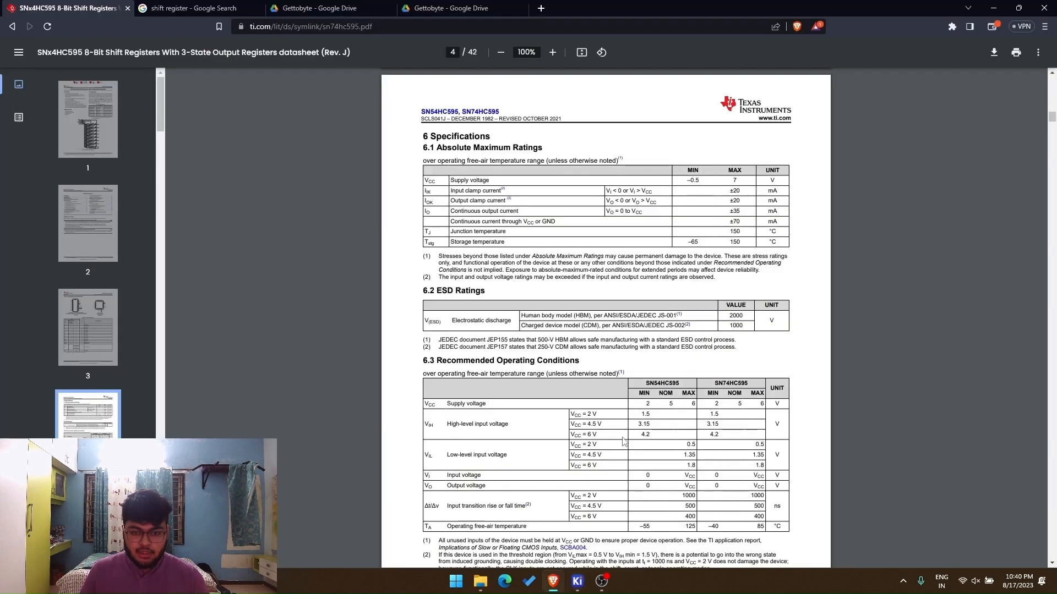
scroll(898, 146, down, 5)
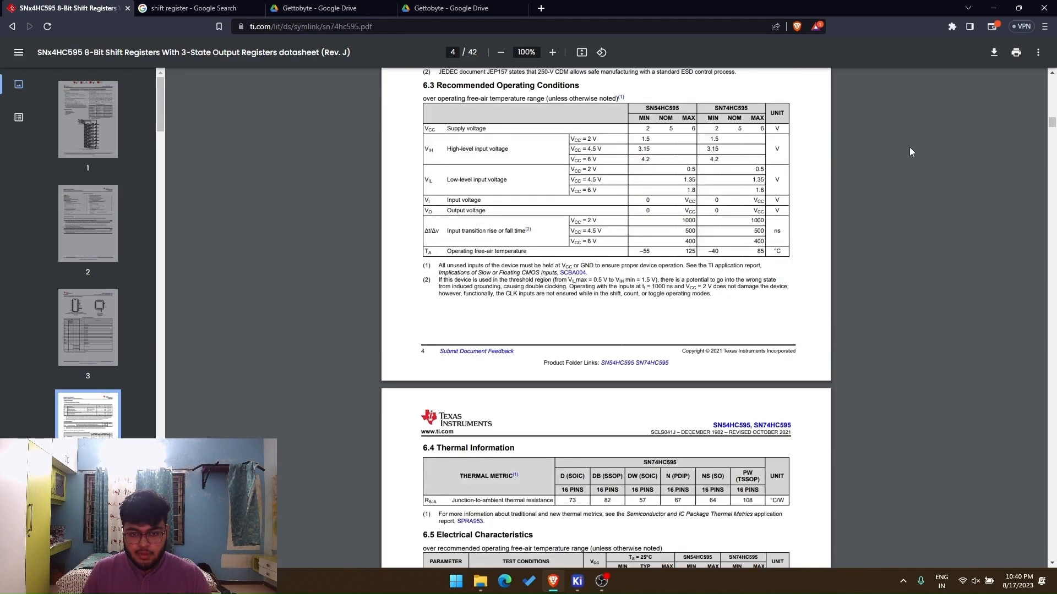
scroll(909, 147, up, 3)
scroll(916, 144, down, 4)
scroll(925, 140, up, 3)
drag(1053, 121, 1053, 222)
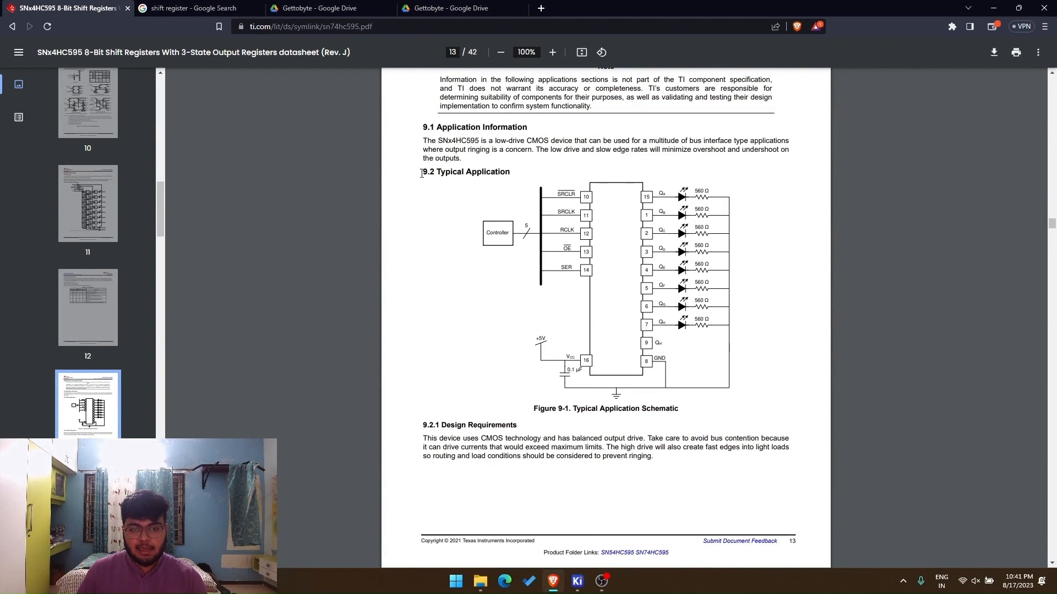
Step: Examine how the LEDs connect to outputs QA to QH in the Typical Application schematic
drag(422, 173, 511, 173)
click(538, 173)
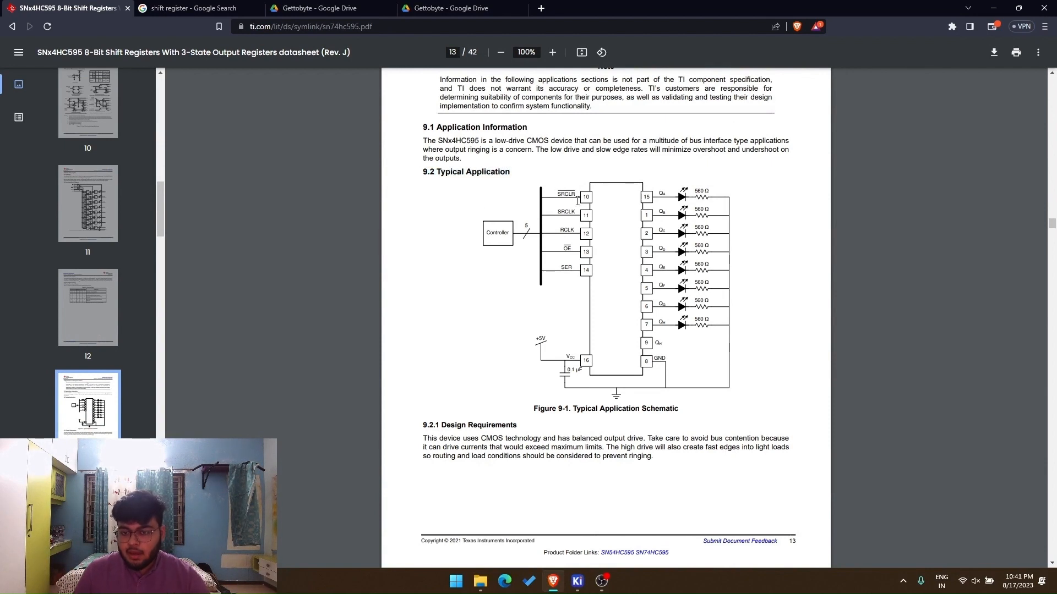
drag(687, 195, 691, 197)
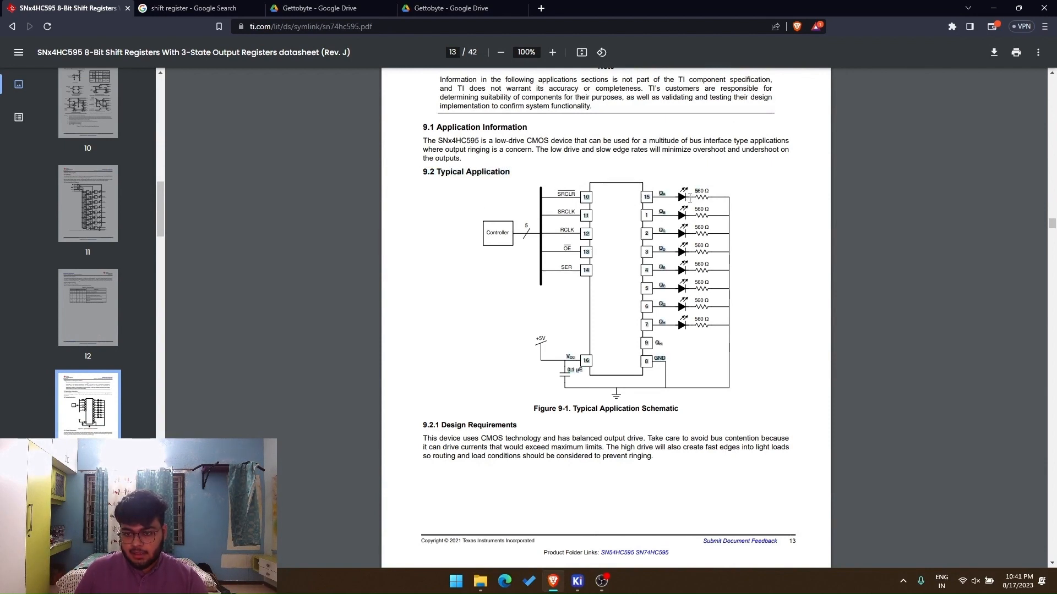
click(658, 192)
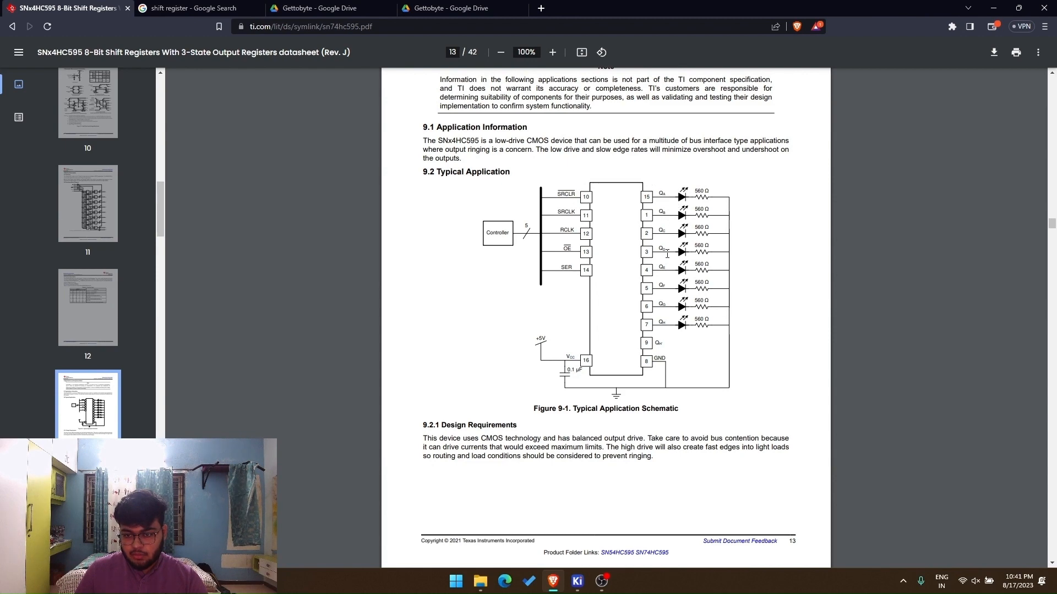
Step: Switch to the Test_PCB schematic in KiCad and view the 74HC595's output pins alongside the LEDs
mouse_move(576, 581)
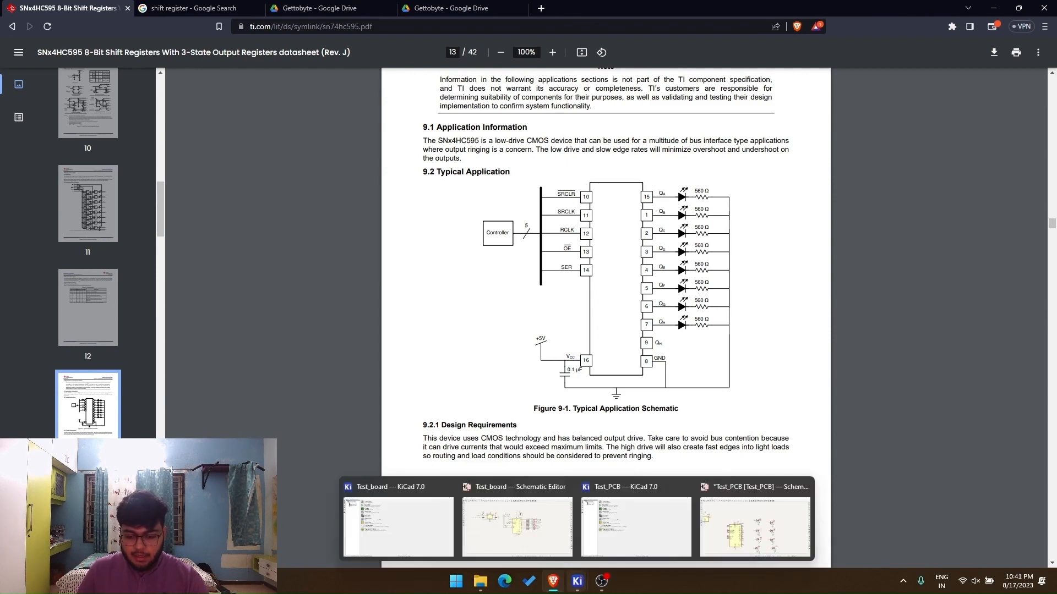
click(529, 520)
scroll(405, 331, up, 3)
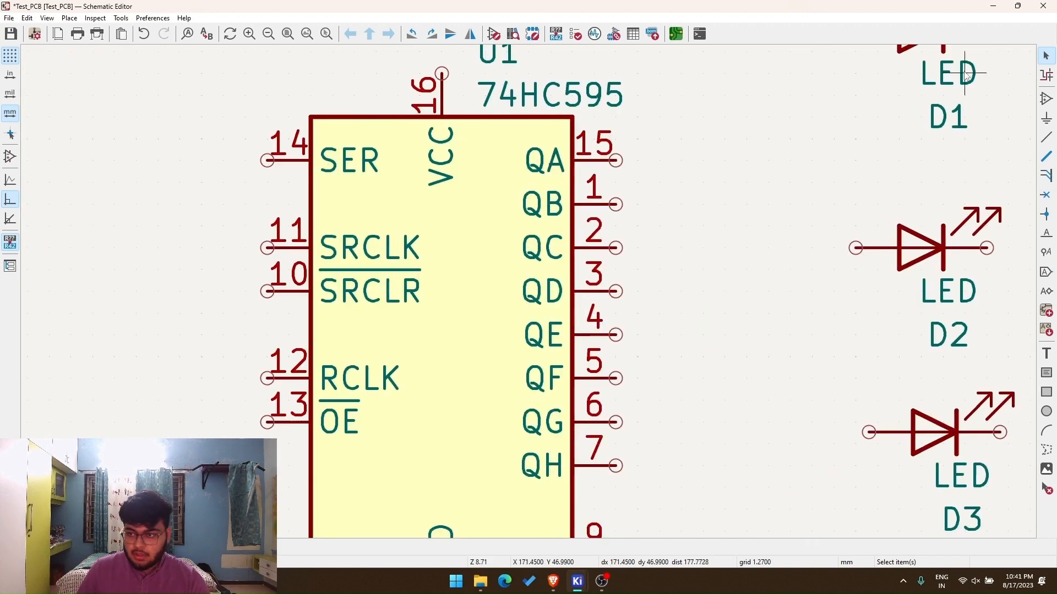
Step: Return to the datasheet in Brave, examine the resistors in series with the LEDs, and go back to KiCad
click(993, 6)
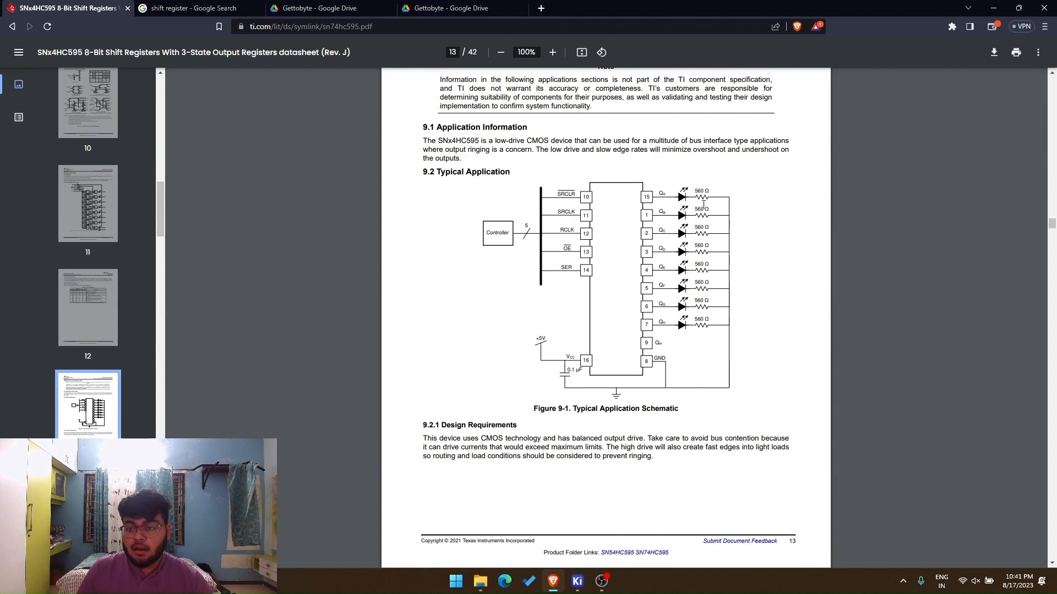
drag(694, 192, 714, 197)
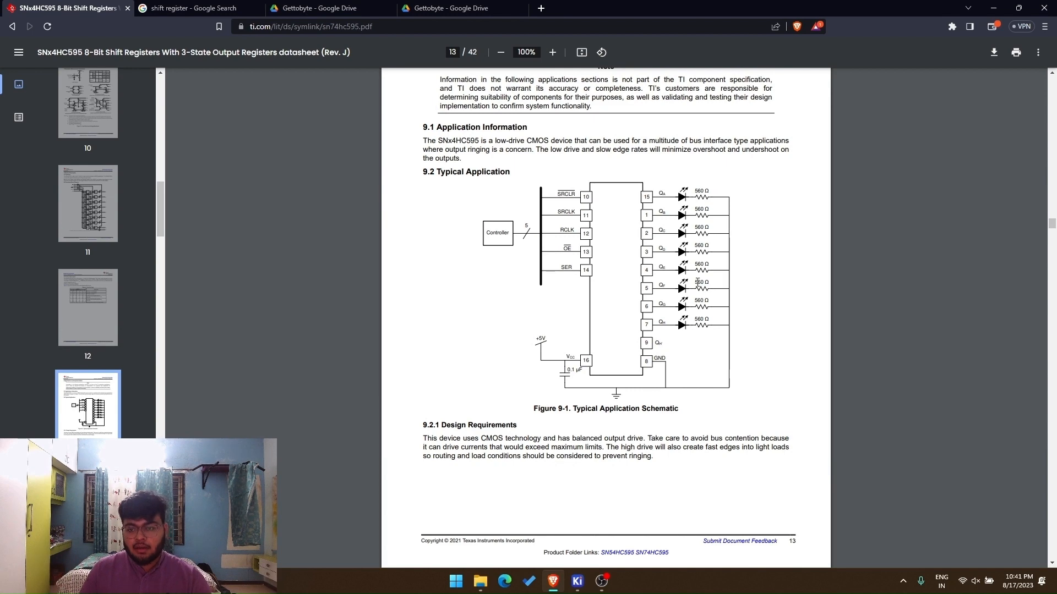
click(994, 7)
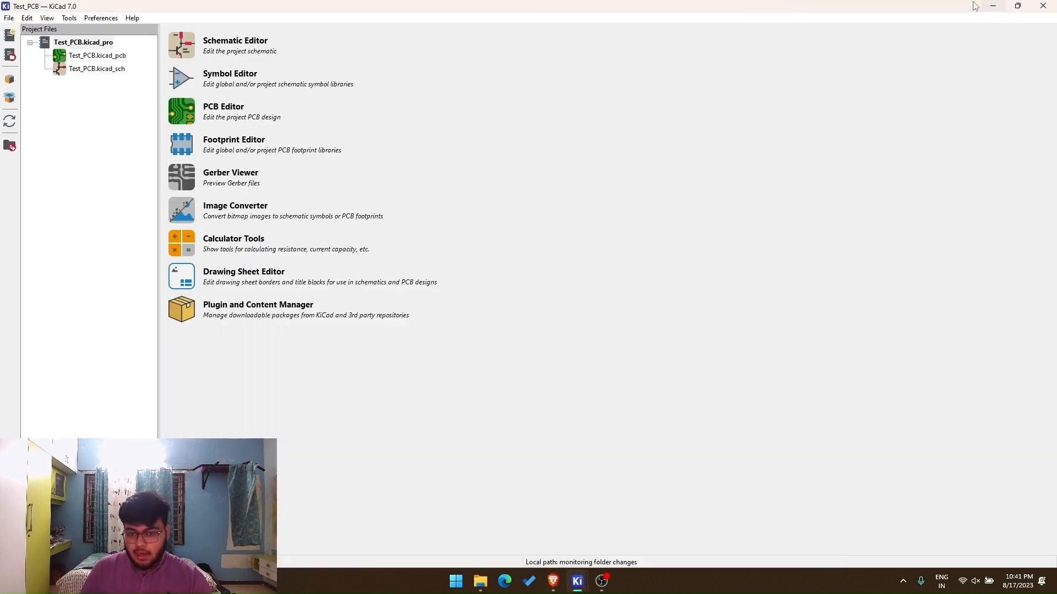
Step: Return to the Test_PCB schematic and place a horizontal resistor symbol R beside LED D1's anode
mouse_move(578, 582)
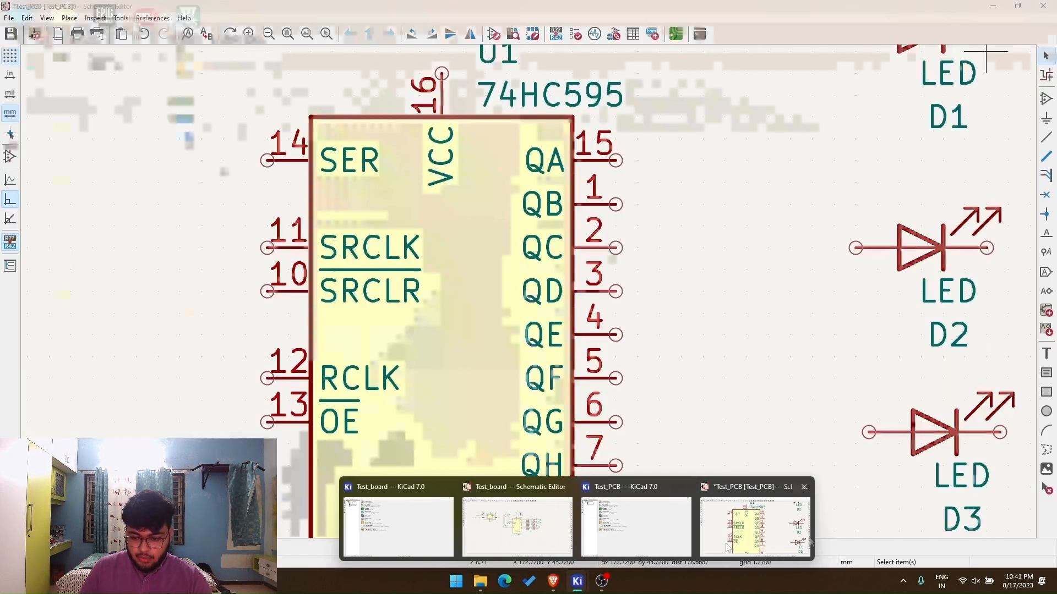
click(788, 541)
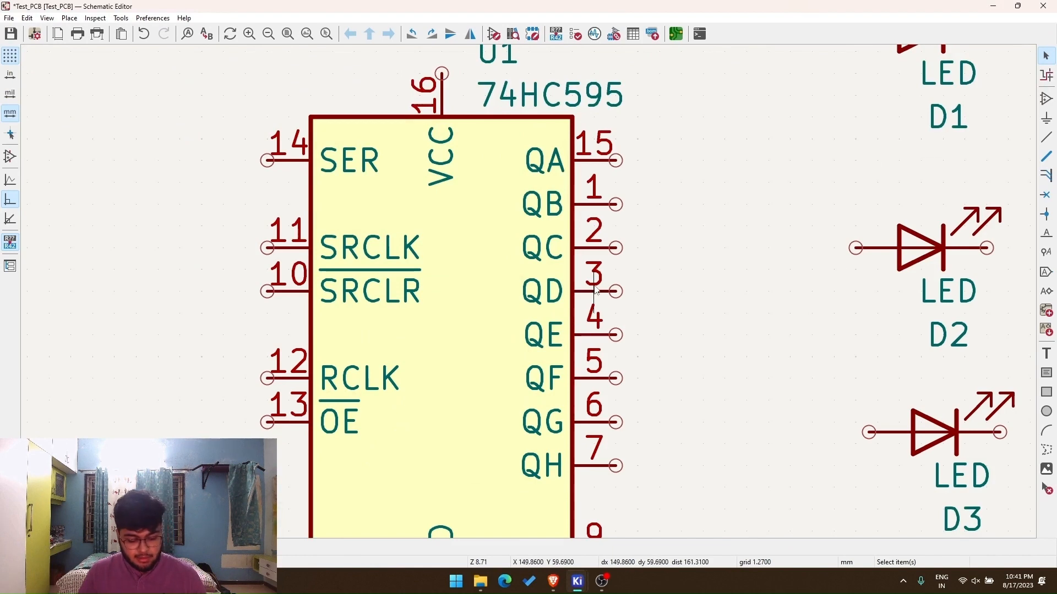
text(a)
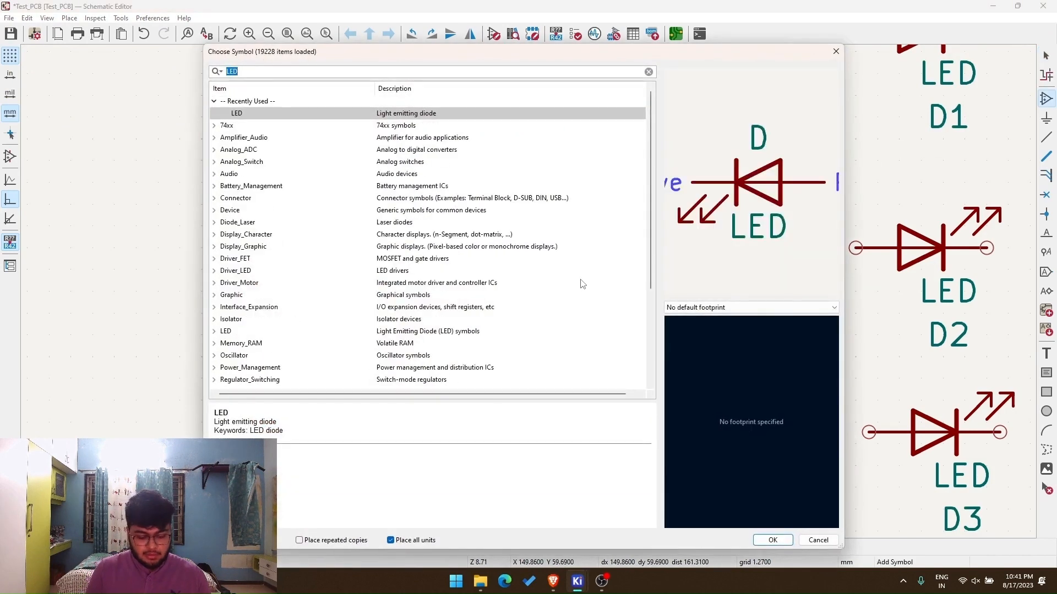
text(R)
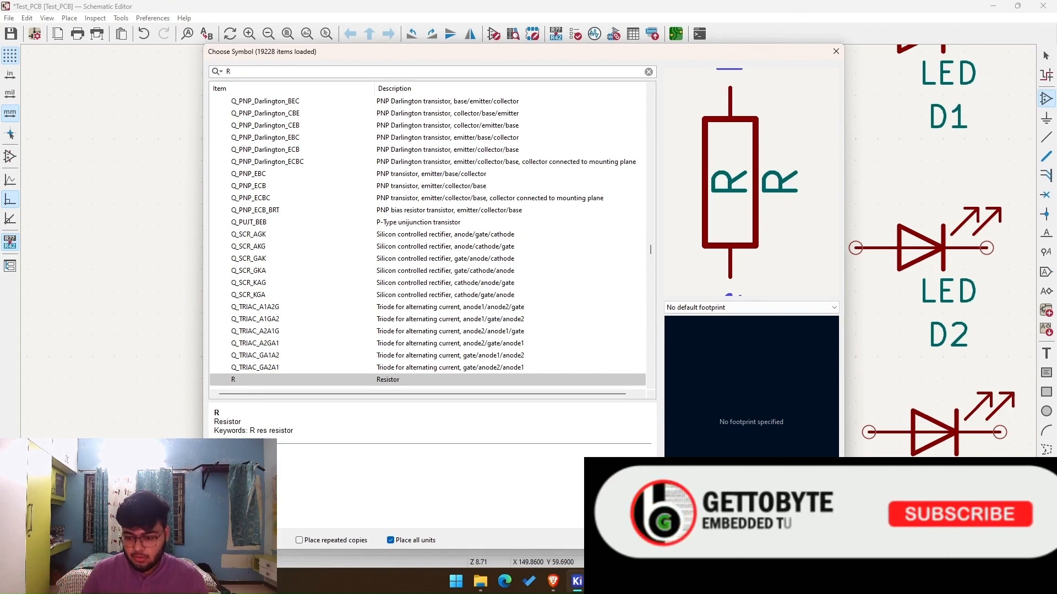
key(Return)
scroll(745, 237, down, 3)
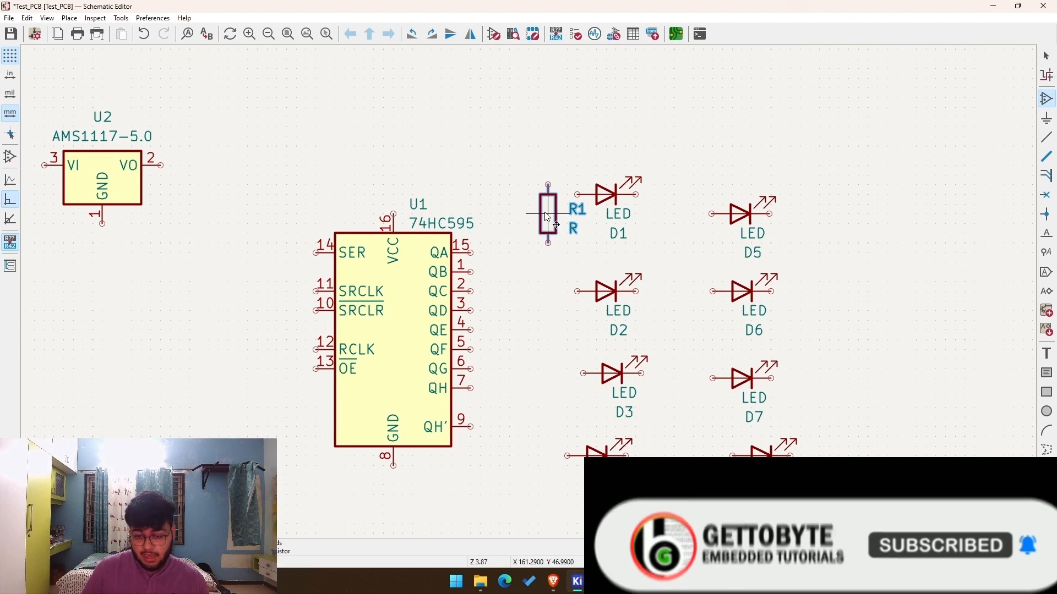
key(r)
key(r)
key(r)
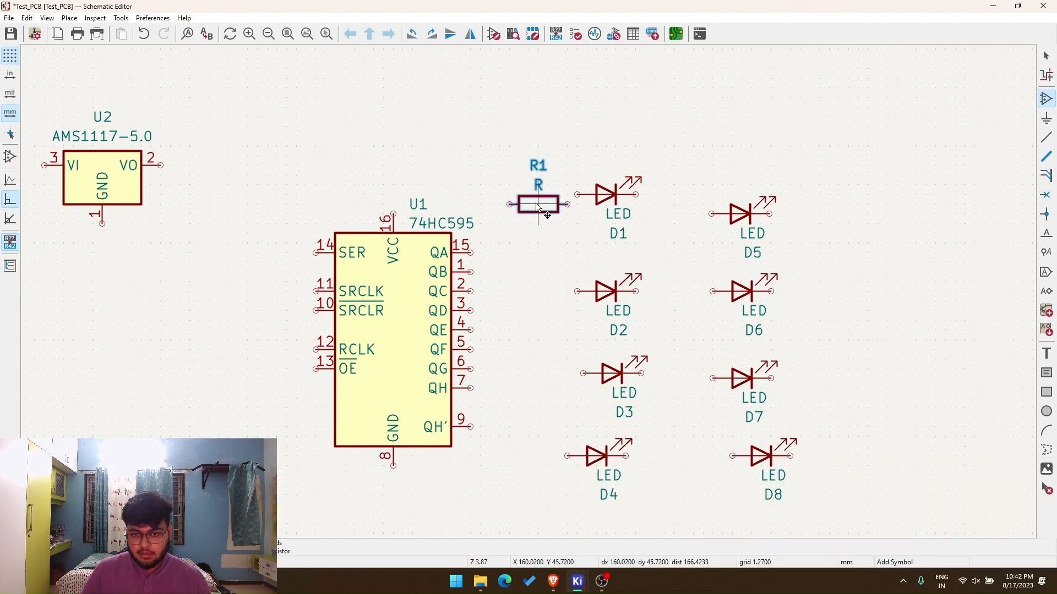
click(528, 195)
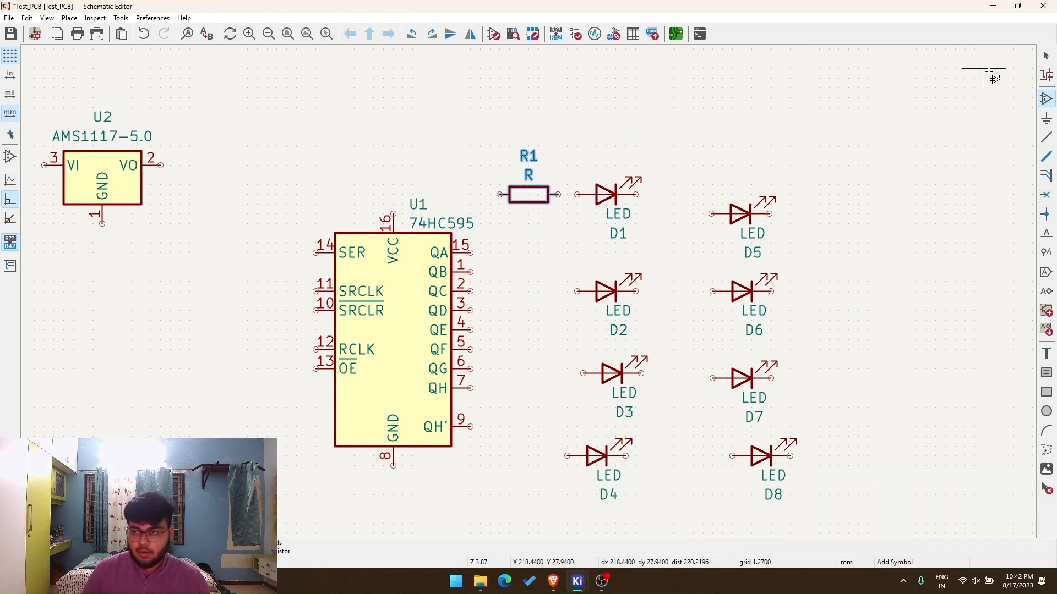
click(1045, 55)
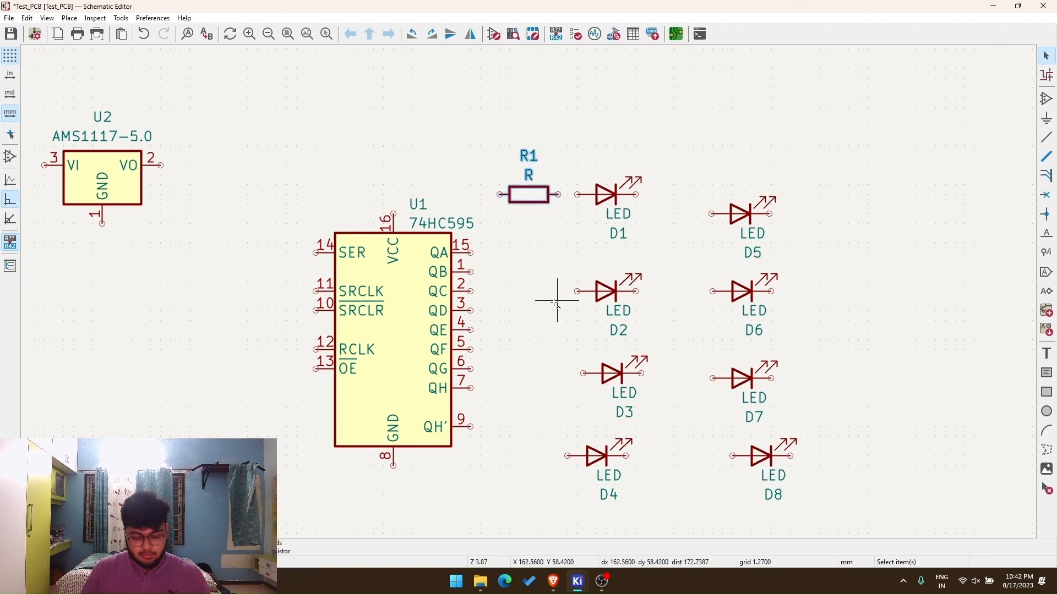
Step: Duplicate the resistor three times in a column below R1, between the 74HC595 and LEDs D2 to D4
key(ctrl+d)
click(528, 253)
key(ctrl+d)
click(529, 359)
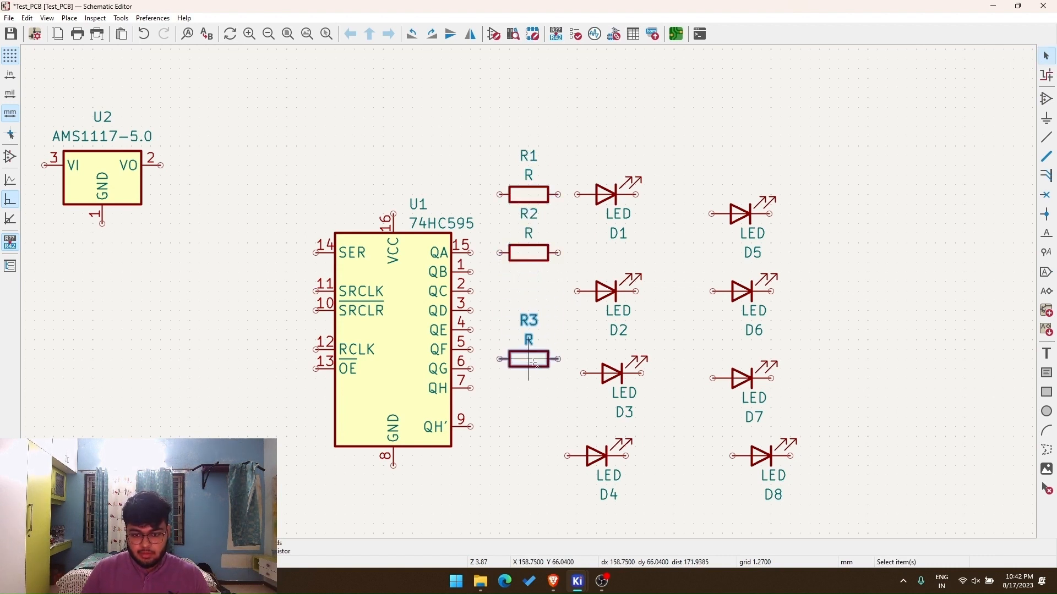
key(ctrl+d)
click(519, 455)
Step: Duplicate the resistor four more times in a second column, beside LEDs D5 to D8
key(ctrl+d)
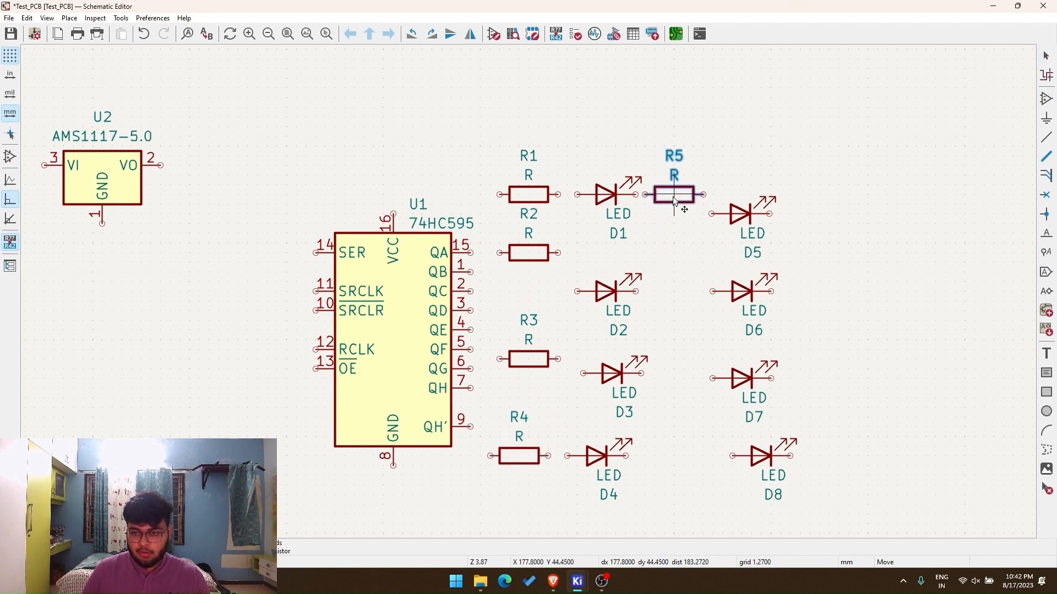
click(675, 195)
key(ctrl+d)
click(682, 302)
key(ctrl+d)
click(683, 382)
key(ctrl+d)
click(684, 440)
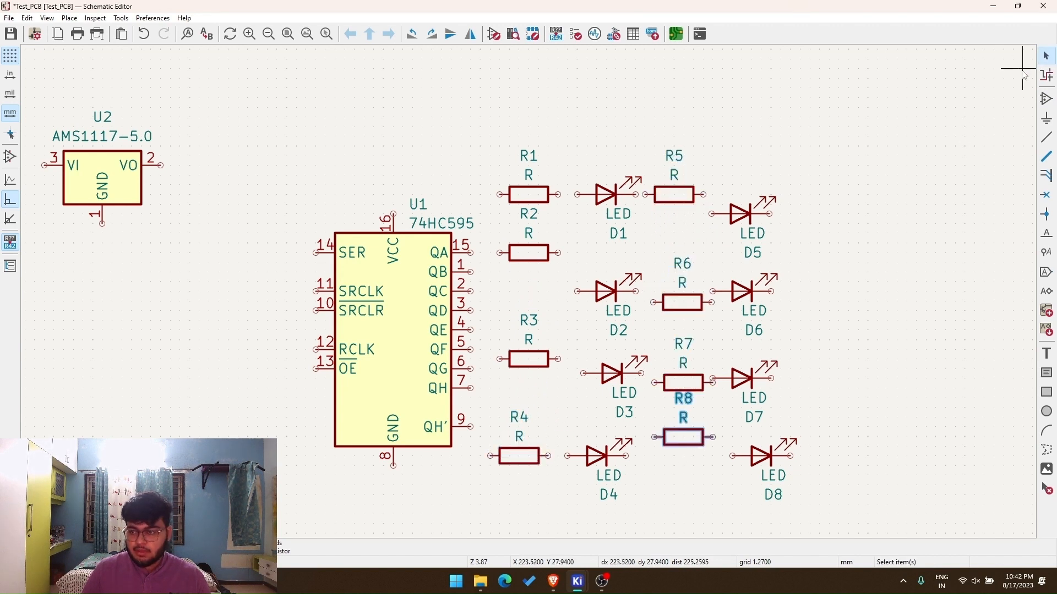
key(Escape)
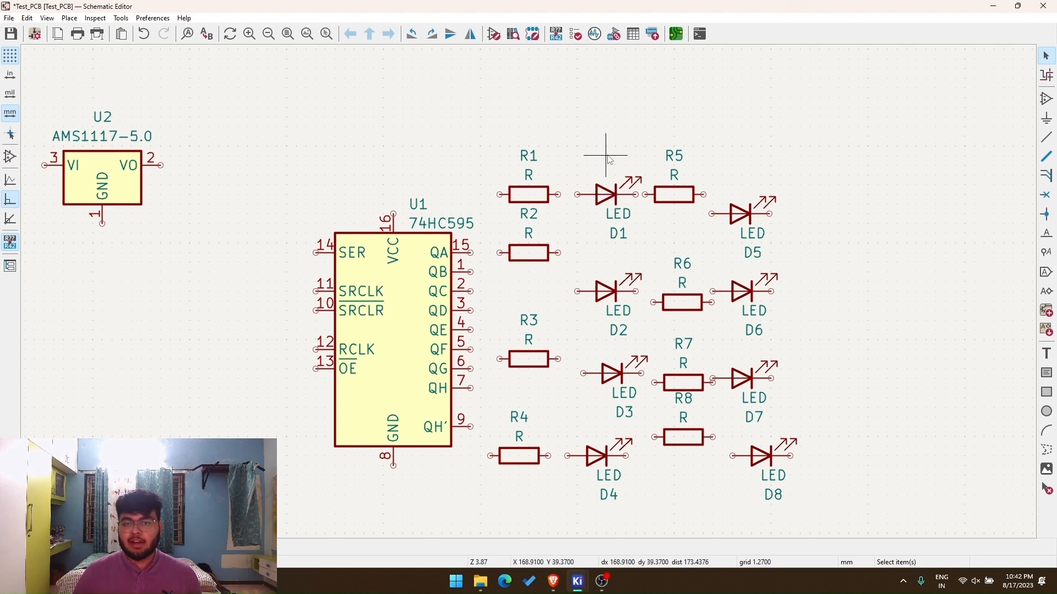
Step: Check the VCC capacitor in the Brave datasheet and place a capacitor symbol C above the 74HC595 in KiCad
mouse_move(553, 581)
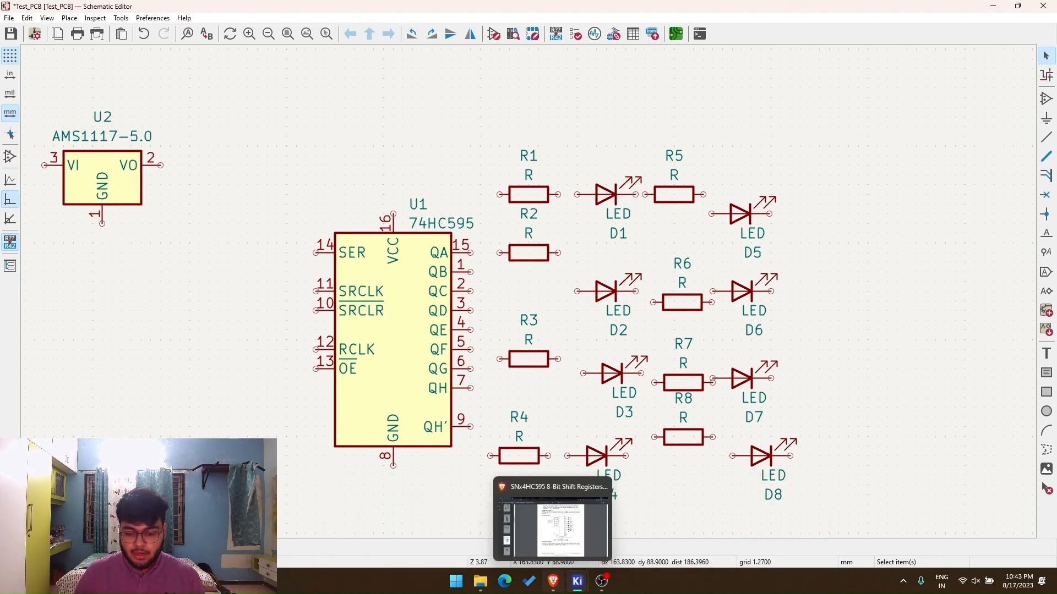
click(562, 512)
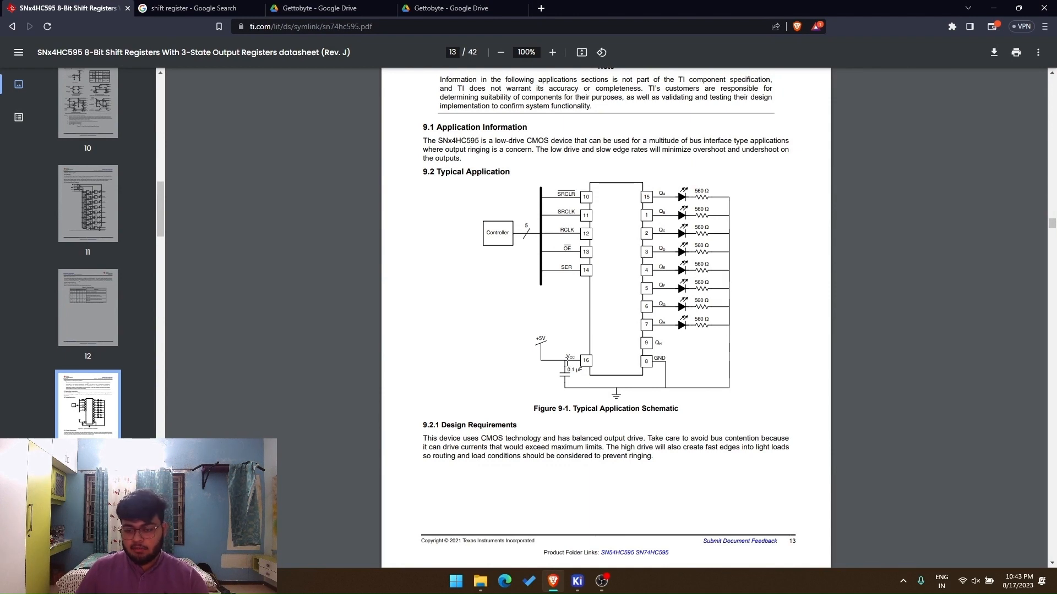
click(993, 8)
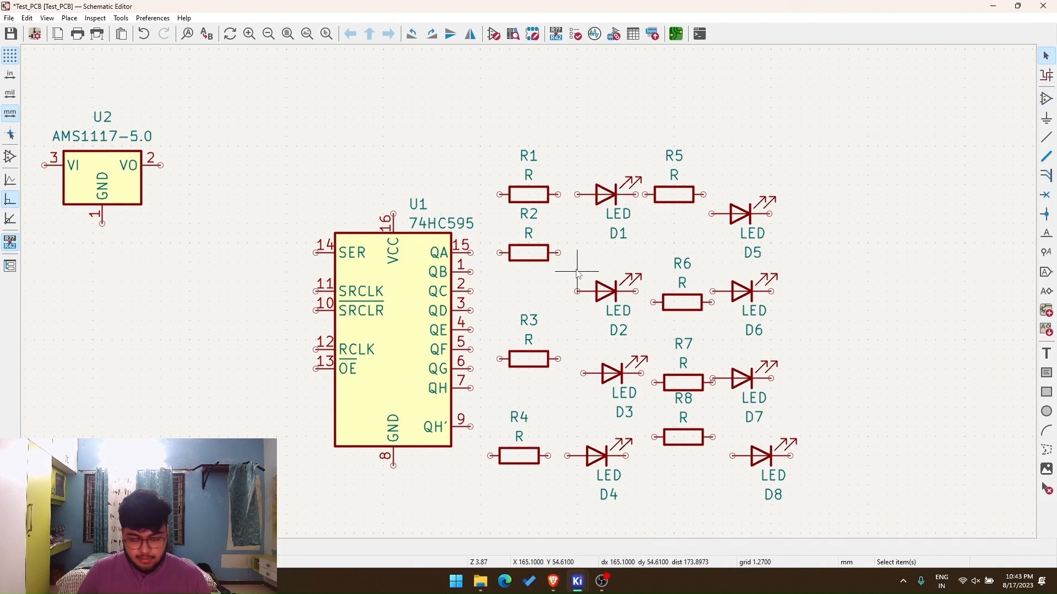
key(a)
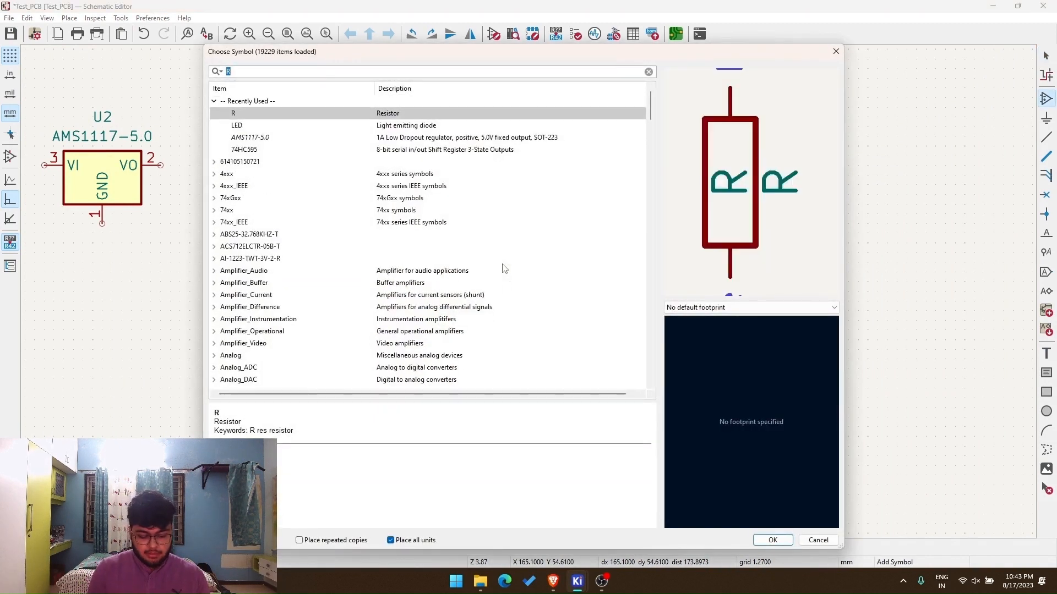
text(C)
key(Return)
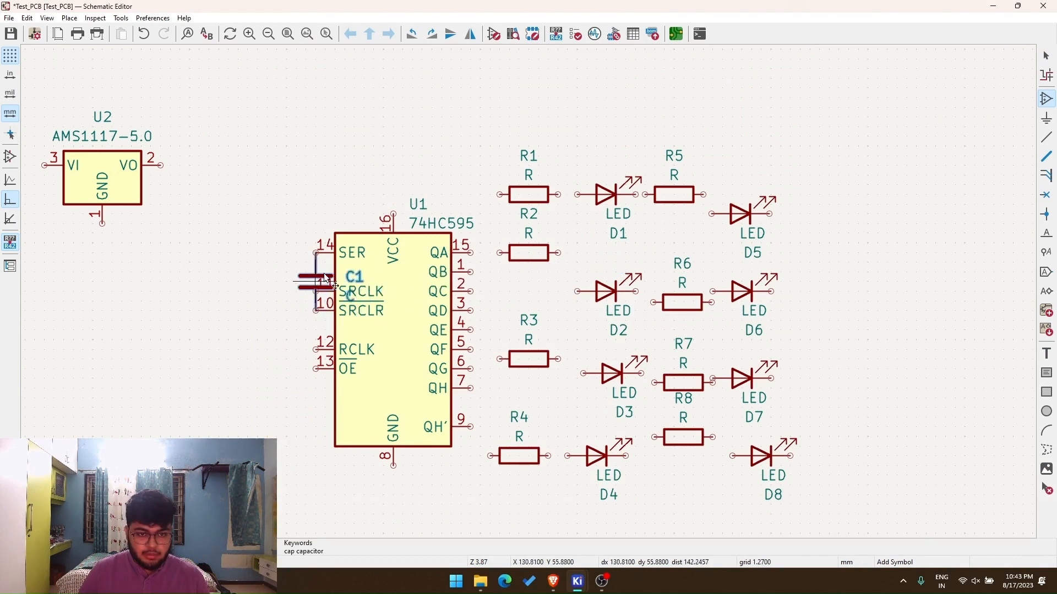
click(357, 146)
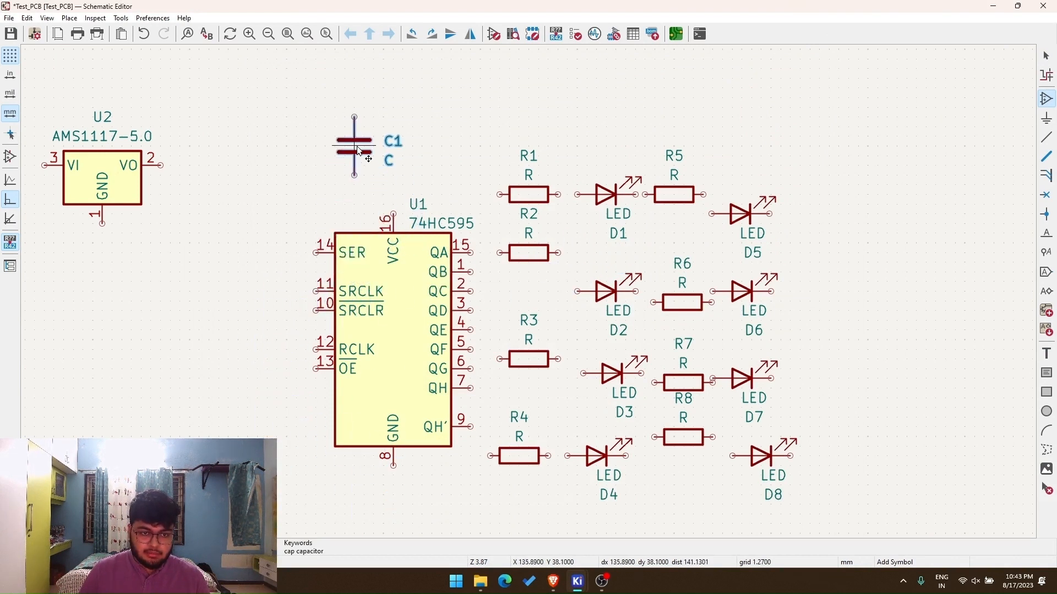
click(1046, 56)
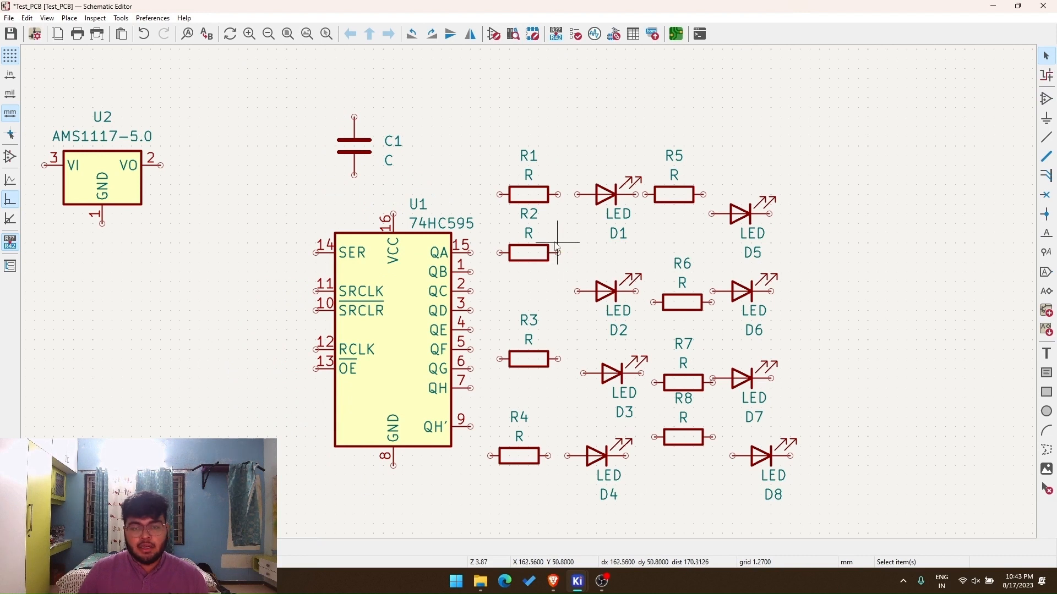
Step: Search for ams1117 in Brave, examine the Typical Application circuit in the LCSC datasheet, and return to the KiCad schematic
key(F4)
scroll(542, 294, up, 3)
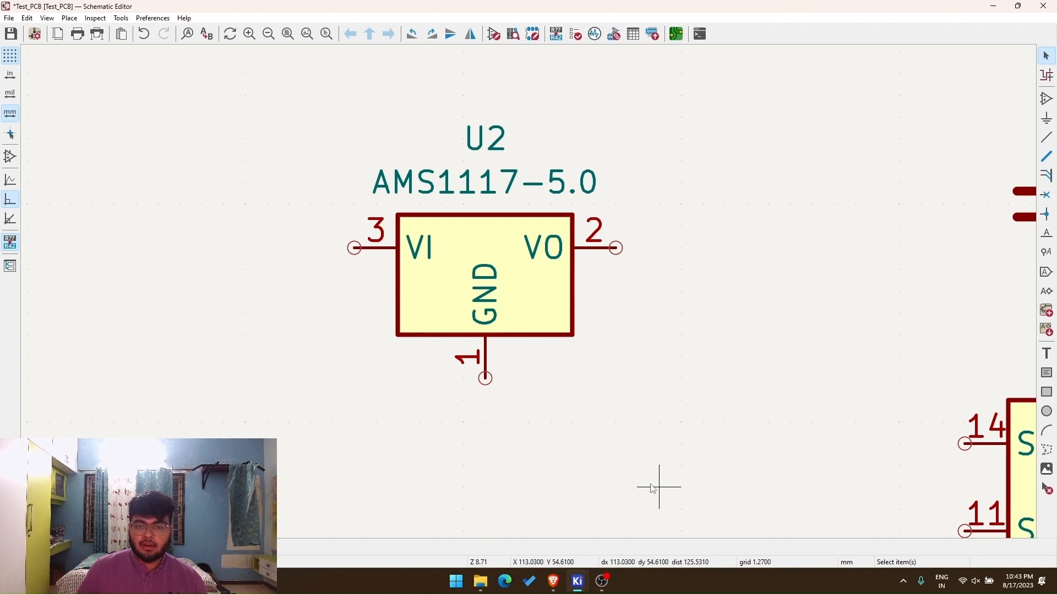
scroll(655, 487, down, 3)
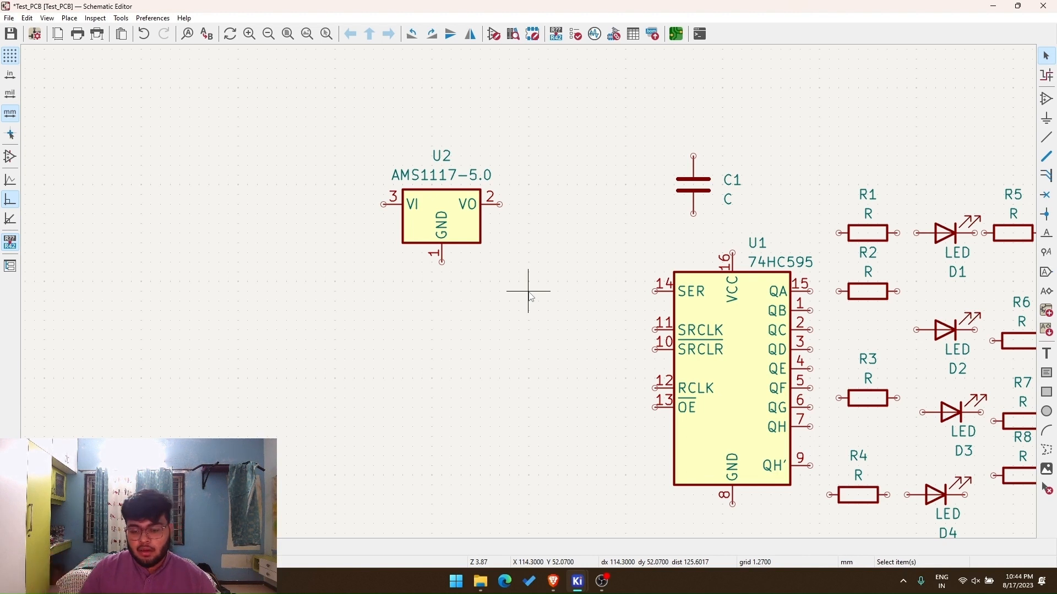
click(555, 583)
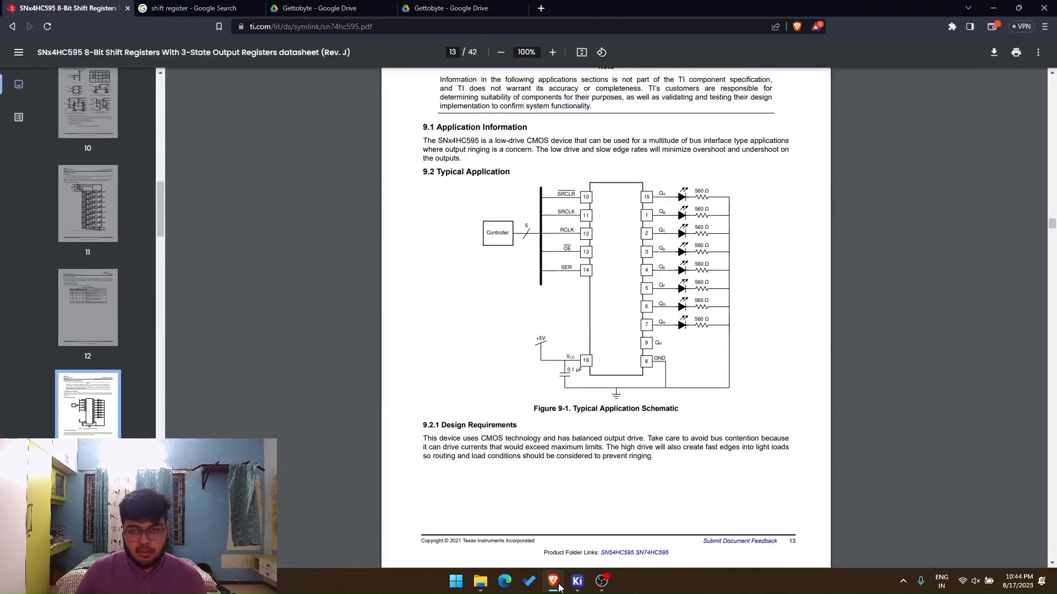
click(541, 8)
text(a)
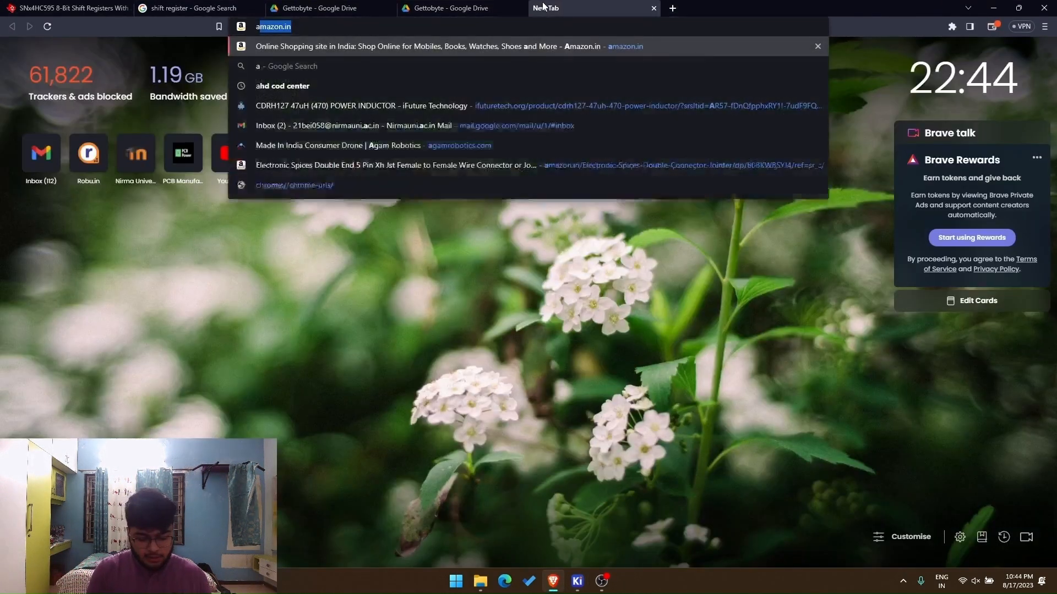
text(ms1117)
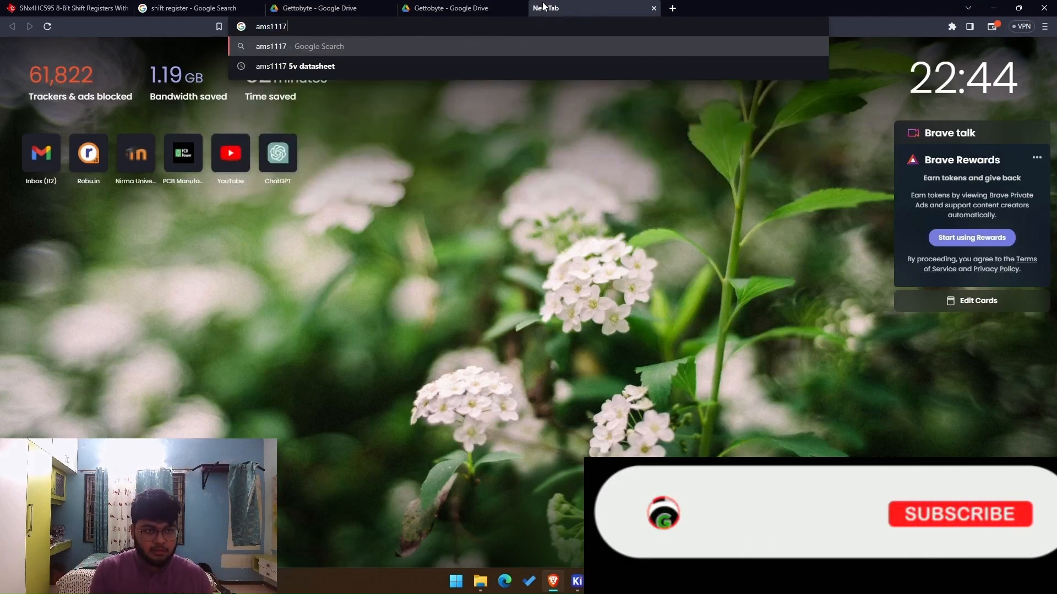
key(Return)
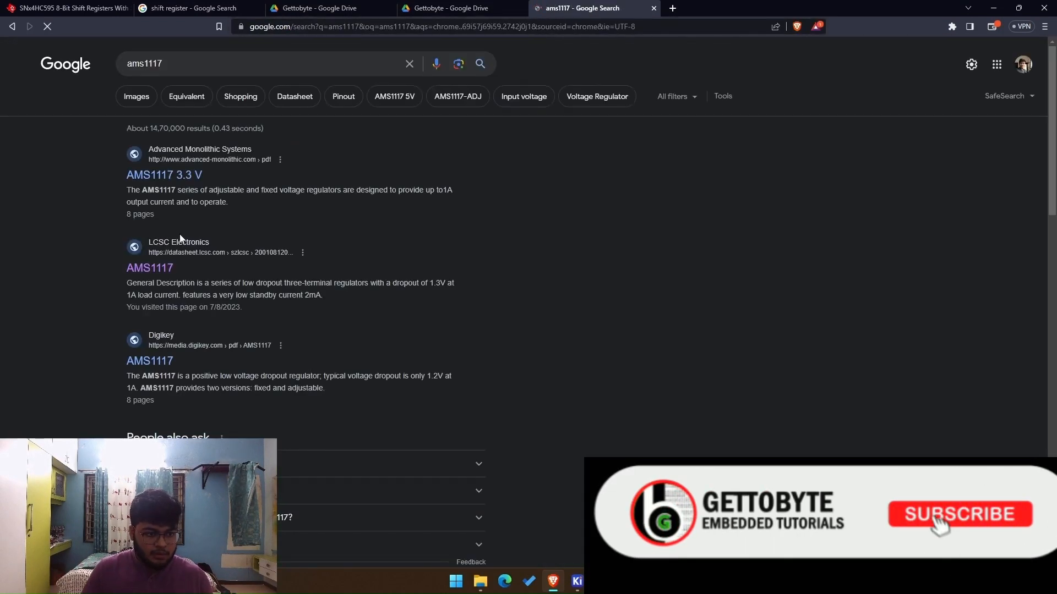
click(162, 268)
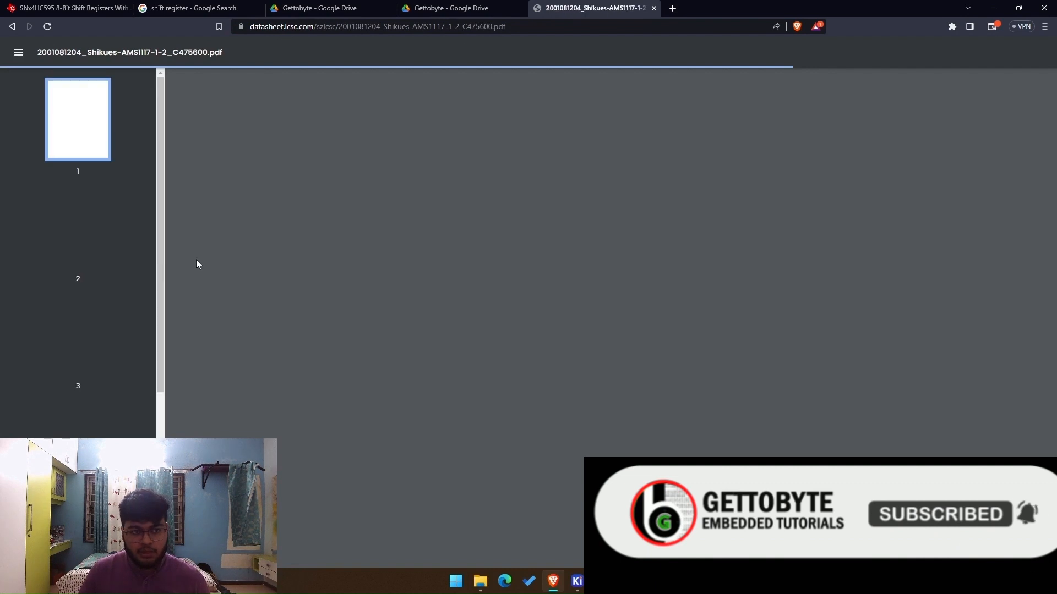
scroll(595, 340, down, 2)
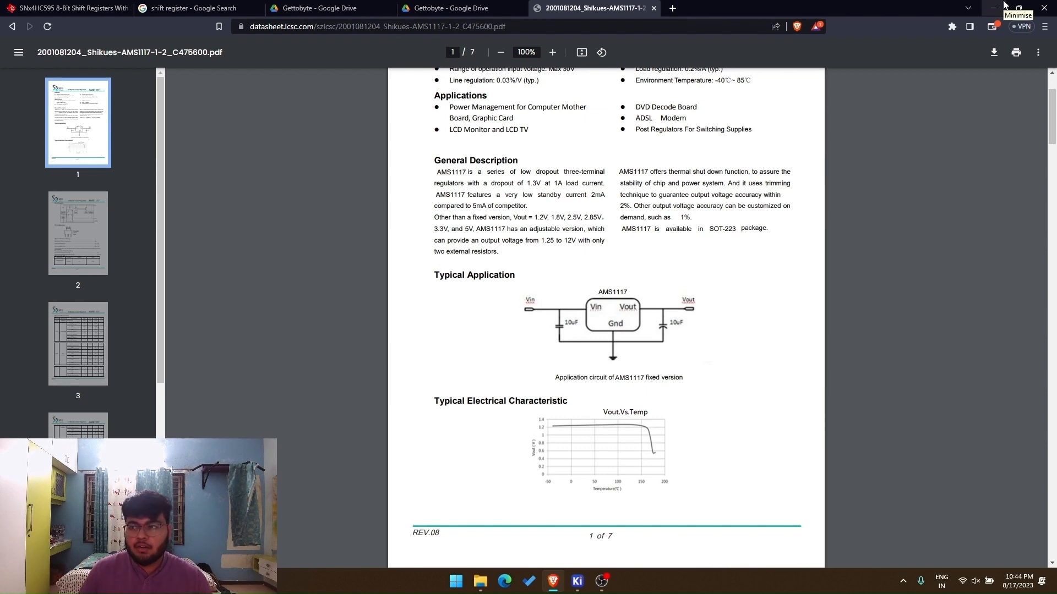
click(1003, 4)
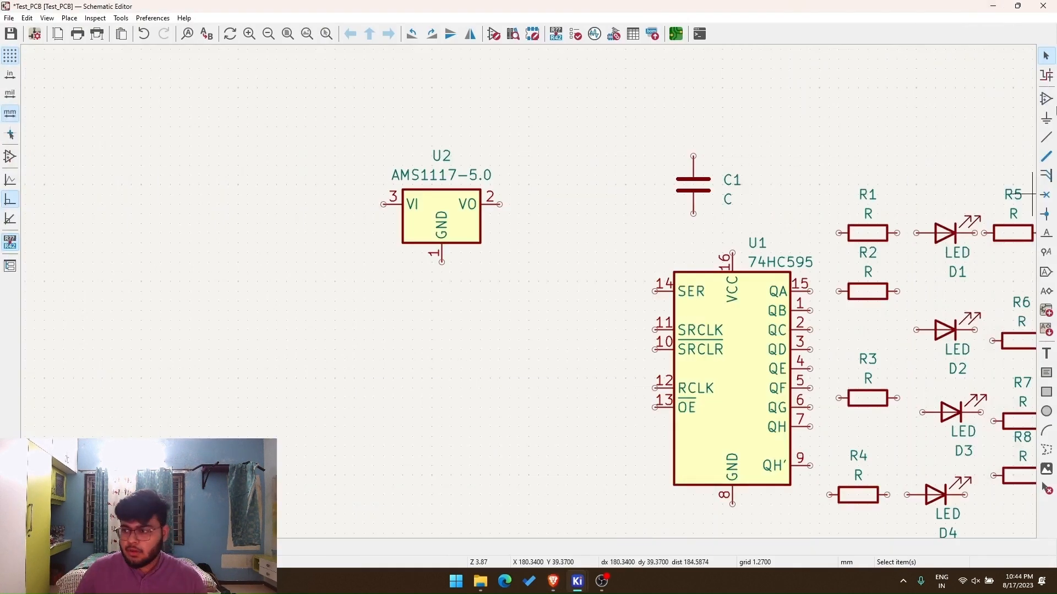
Step: Copy capacitor C1 to both sides of the AMS1117-5.0, one near the VI pin and one near the VO pin
click(687, 197)
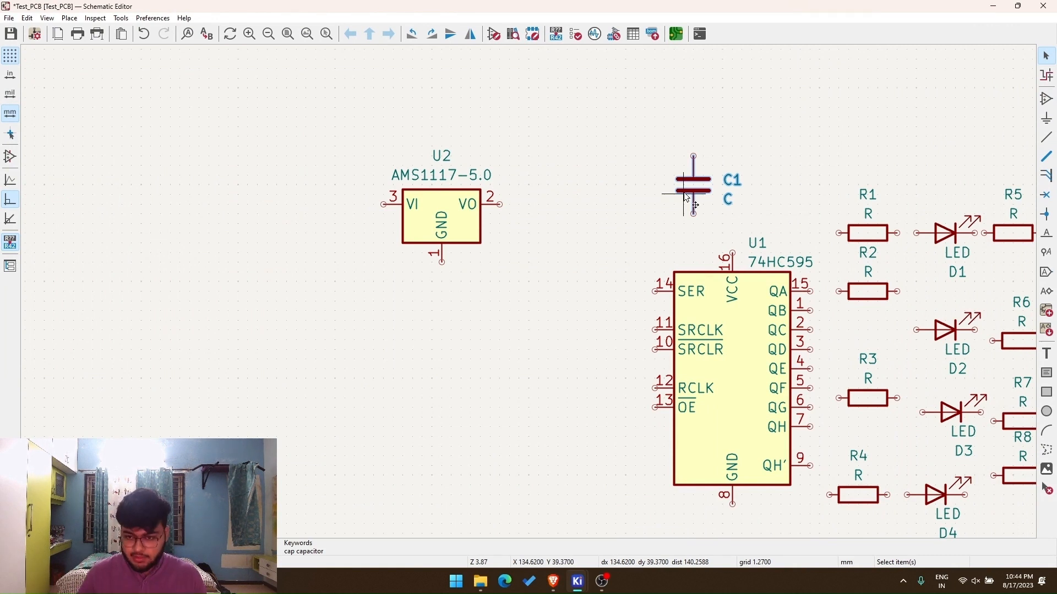
key(ctrl+v)
click(337, 254)
key(ctrl+v)
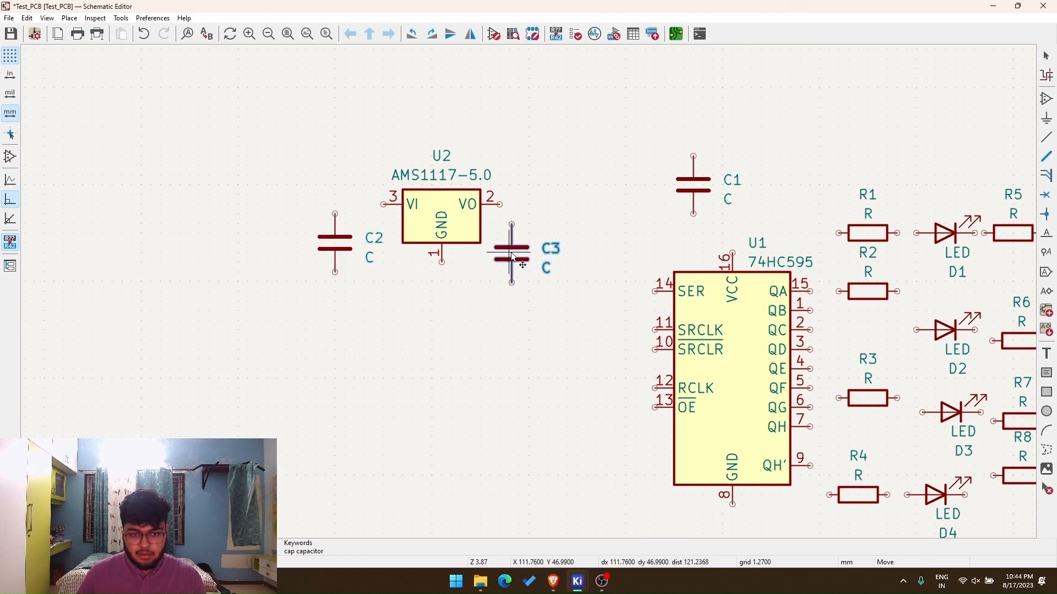
click(521, 253)
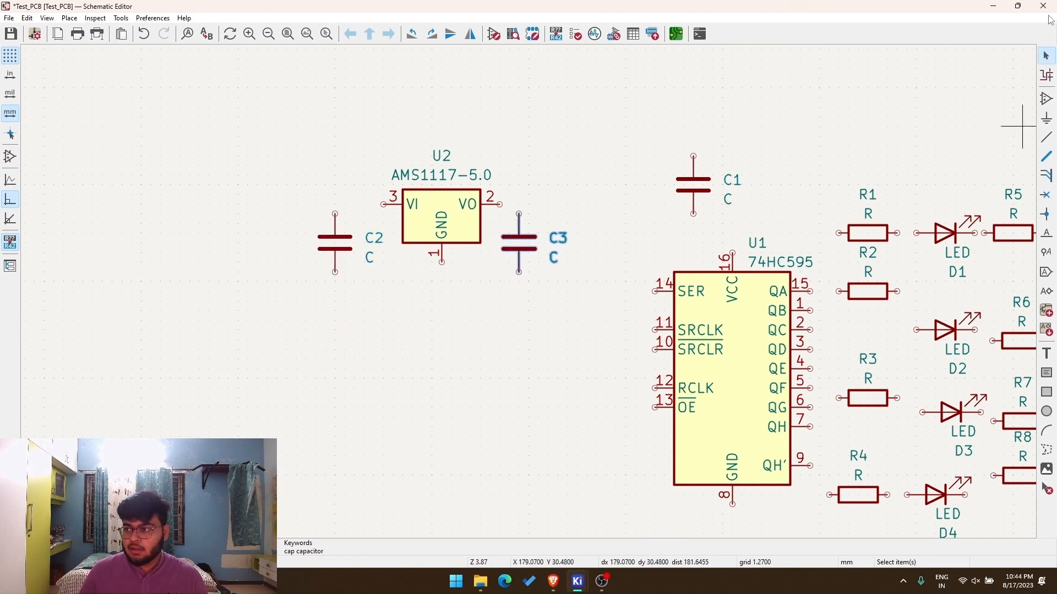
click(1047, 59)
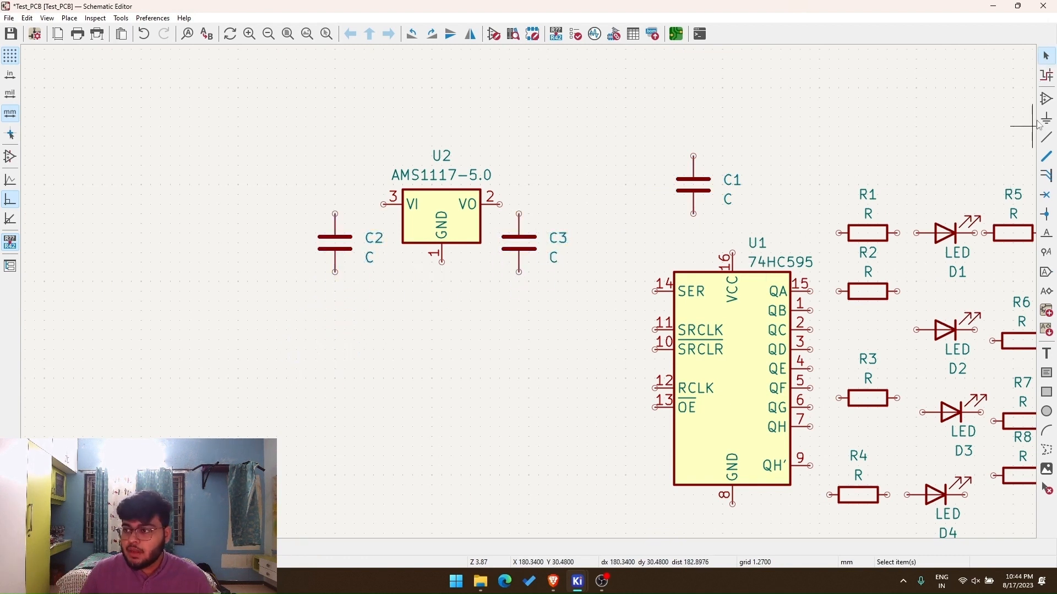
Step: Shift the 74HC595 slightly left and move the whole group of resistors and LEDs well clear to its right
scroll(529, 289, down, 3)
scroll(528, 301, up, 3)
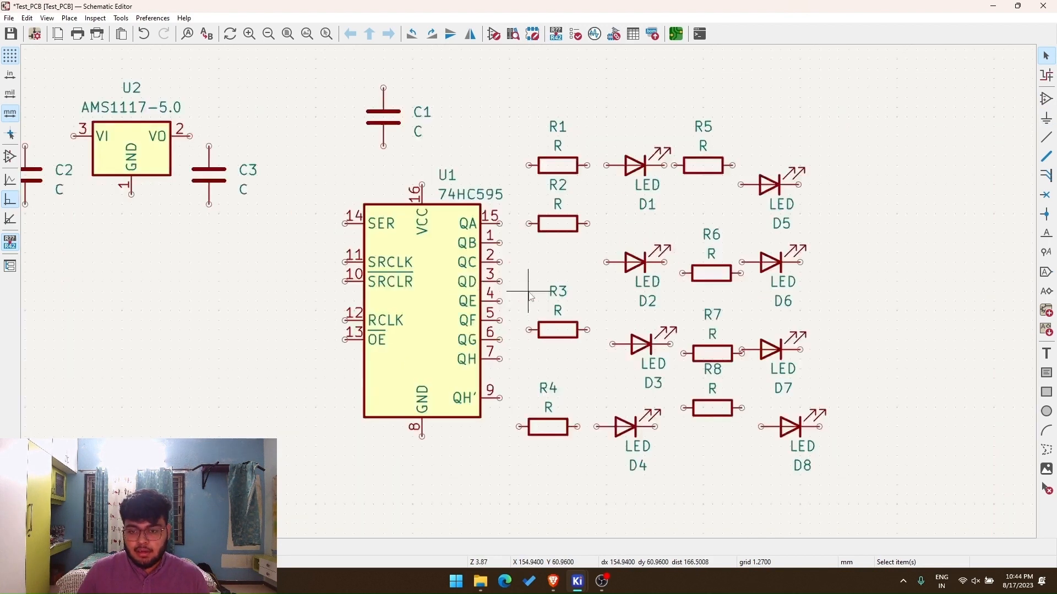
scroll(528, 301, up, 4)
scroll(537, 286, down, 4)
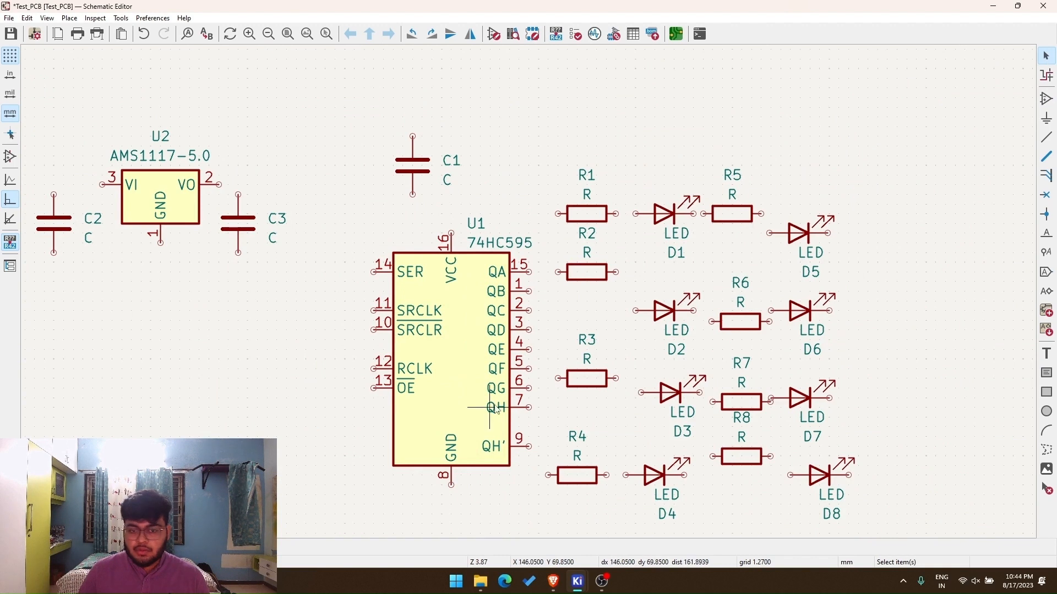
click(474, 359)
drag(476, 362, 379, 381)
drag(537, 167, 908, 537)
scroll(533, 299, down, 6)
key(m)
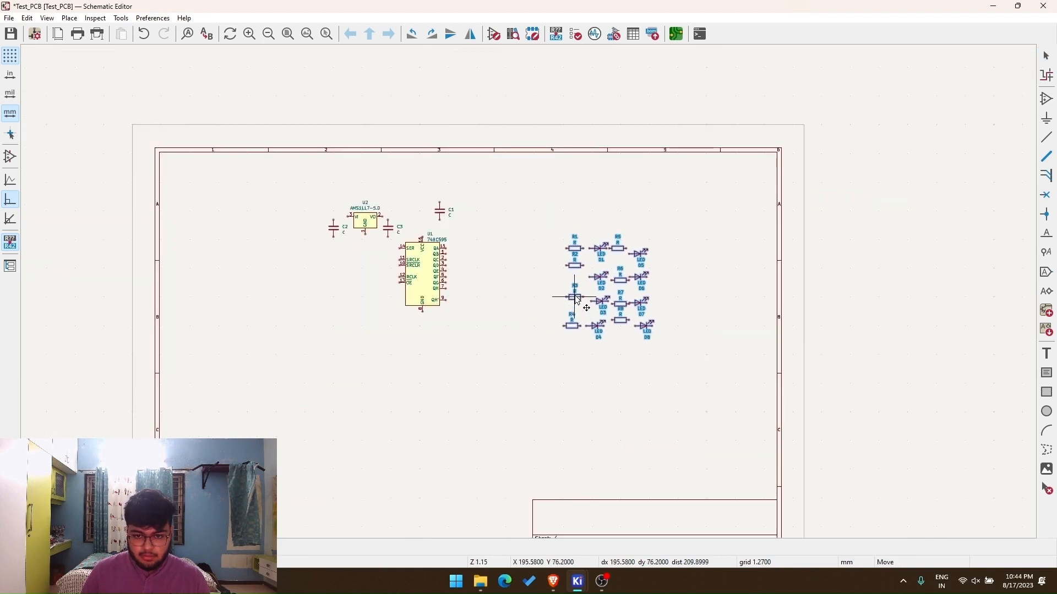
click(575, 300)
Step: Place resistor R1 beside the 74HC595's QA pin and LED D1 to the right of R1, all in line
scroll(572, 297, up, 6)
drag(958, 294, 571, 293)
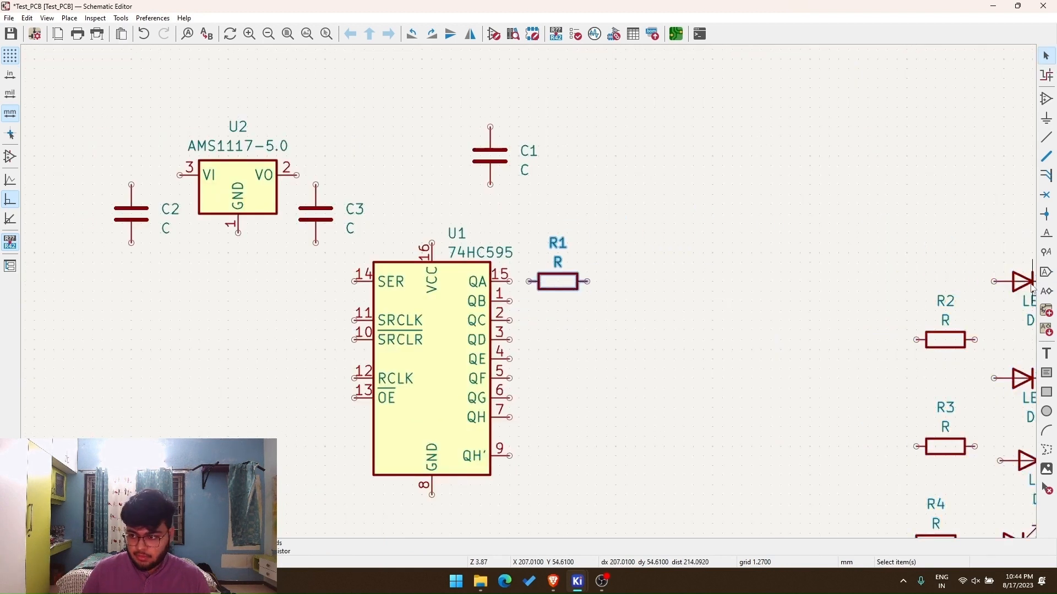
drag(1027, 282, 642, 281)
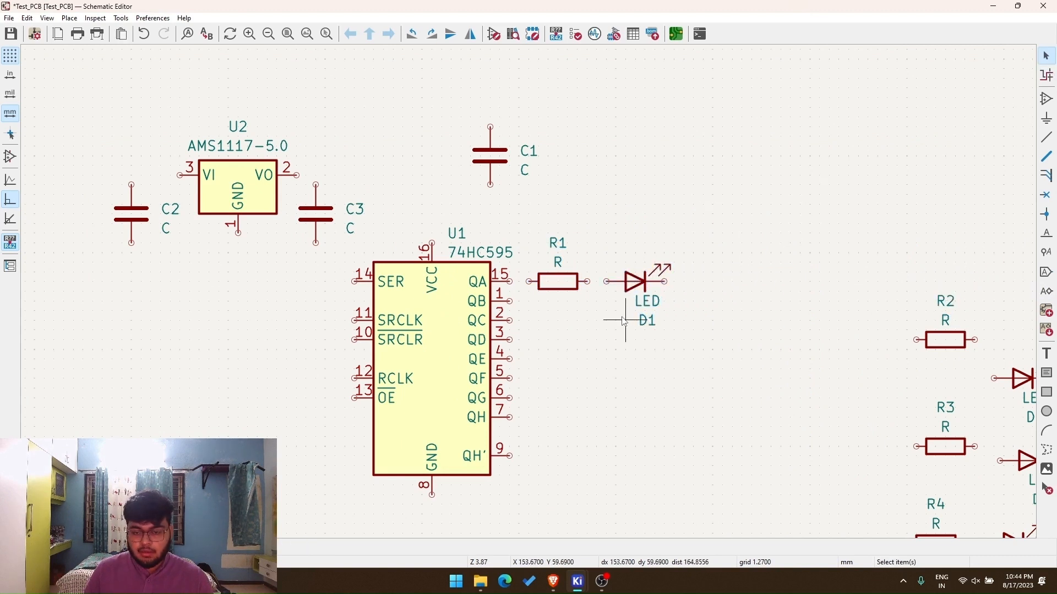
Step: Wire the 74HC595's QA pin to resistor R1, and R1's other end to LED D1
scroll(539, 293, up, 8)
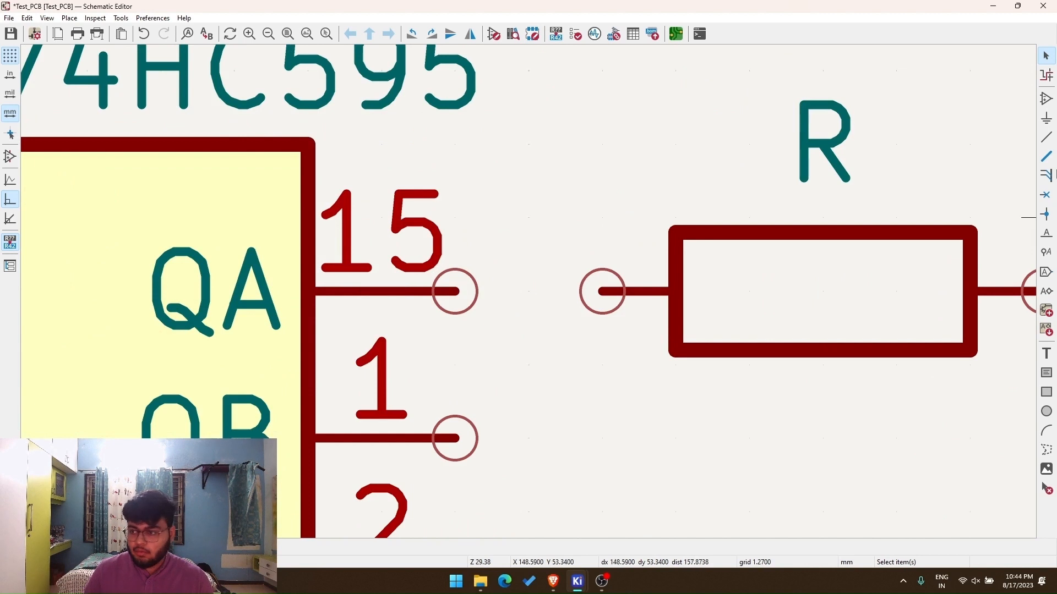
click(1046, 138)
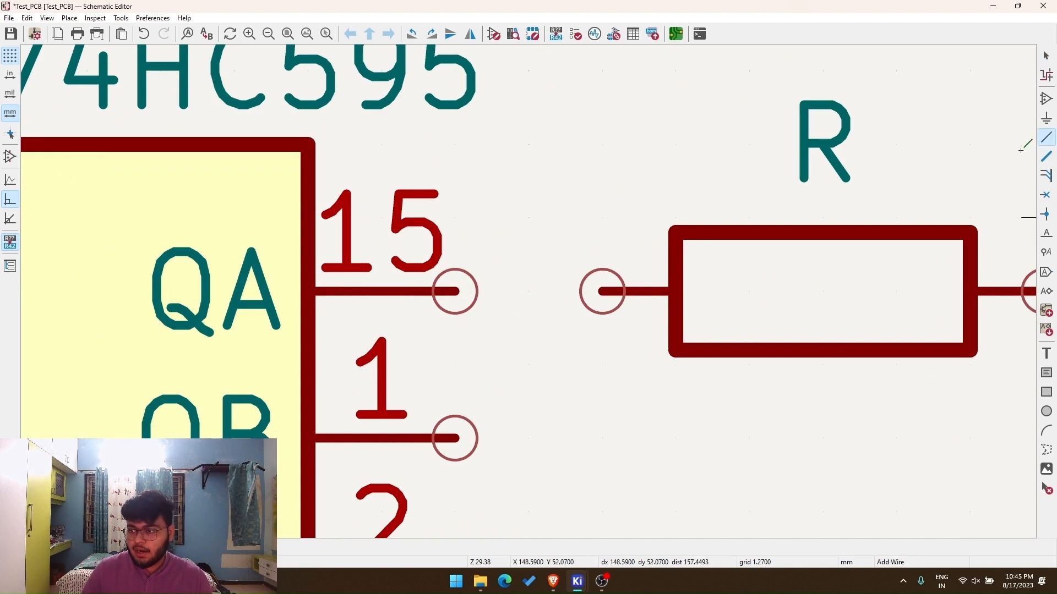
click(455, 292)
click(602, 291)
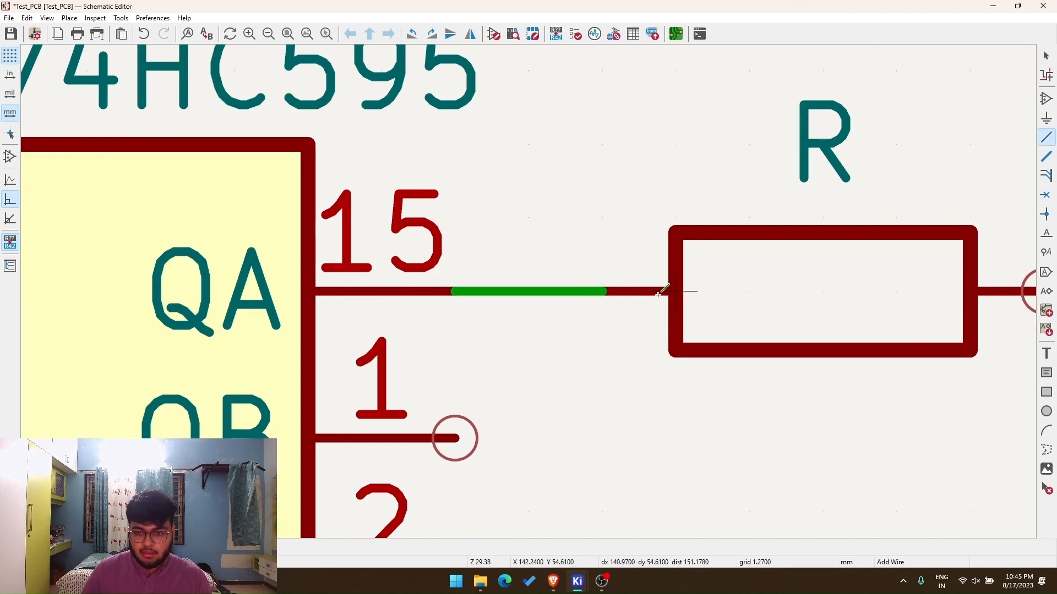
scroll(602, 292, down, 5)
scroll(615, 292, up, 6)
click(527, 292)
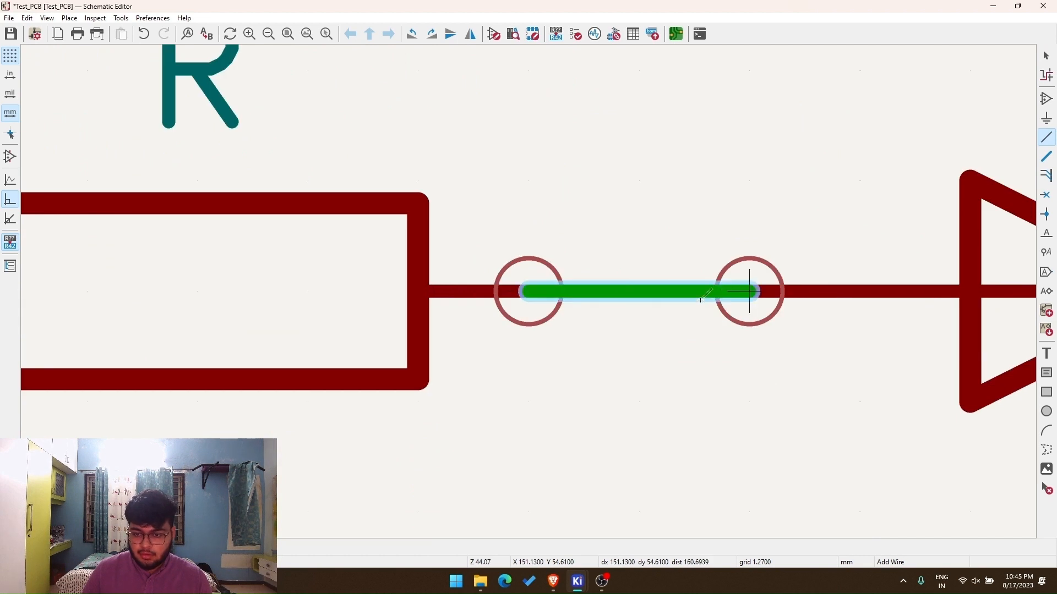
click(748, 291)
click(1045, 56)
scroll(528, 295, down, 5)
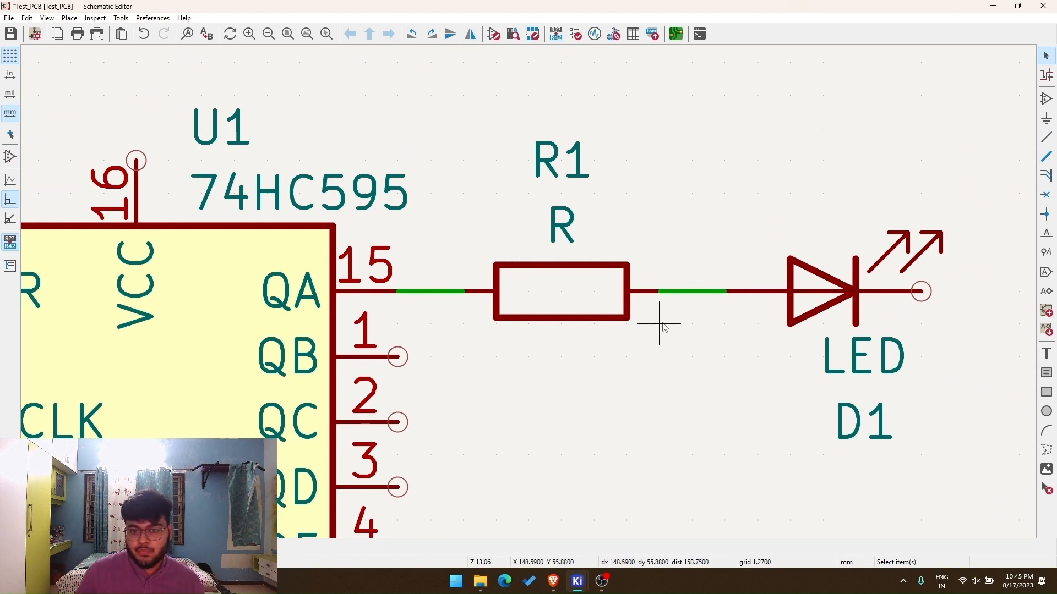
scroll(664, 325, down, 5)
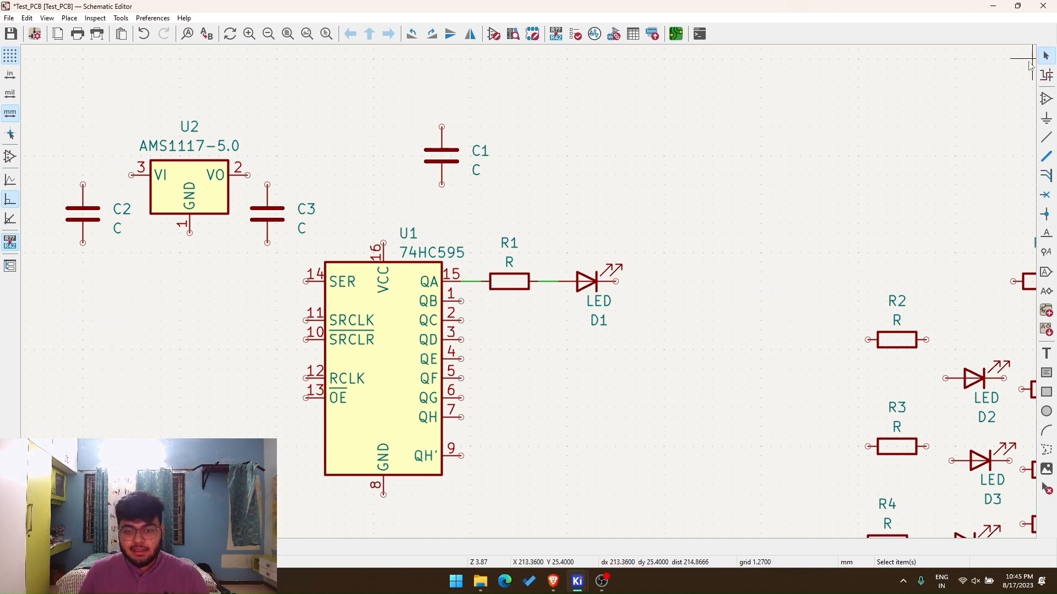
Step: Check the current grid in the grid settings and examine the grid spacing around R1 and D1
right_click(12, 61)
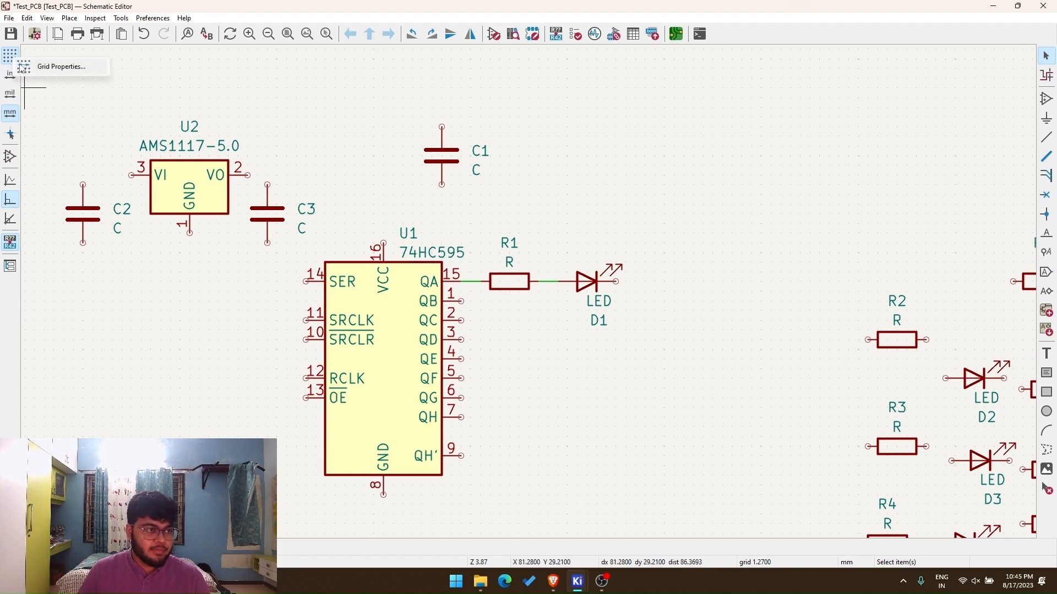
click(52, 65)
drag(154, 66, 786, 67)
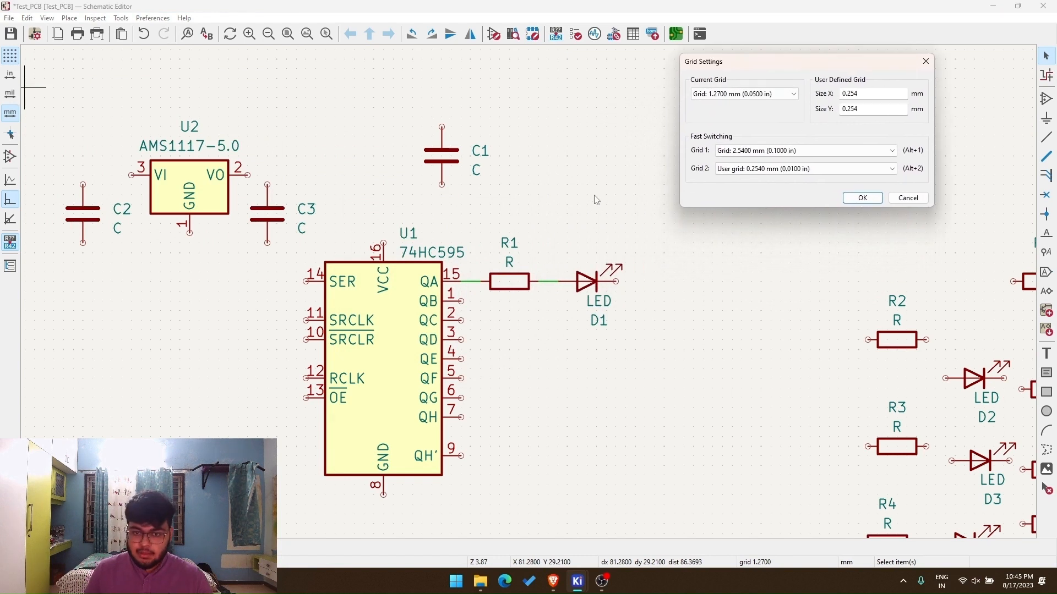
click(924, 198)
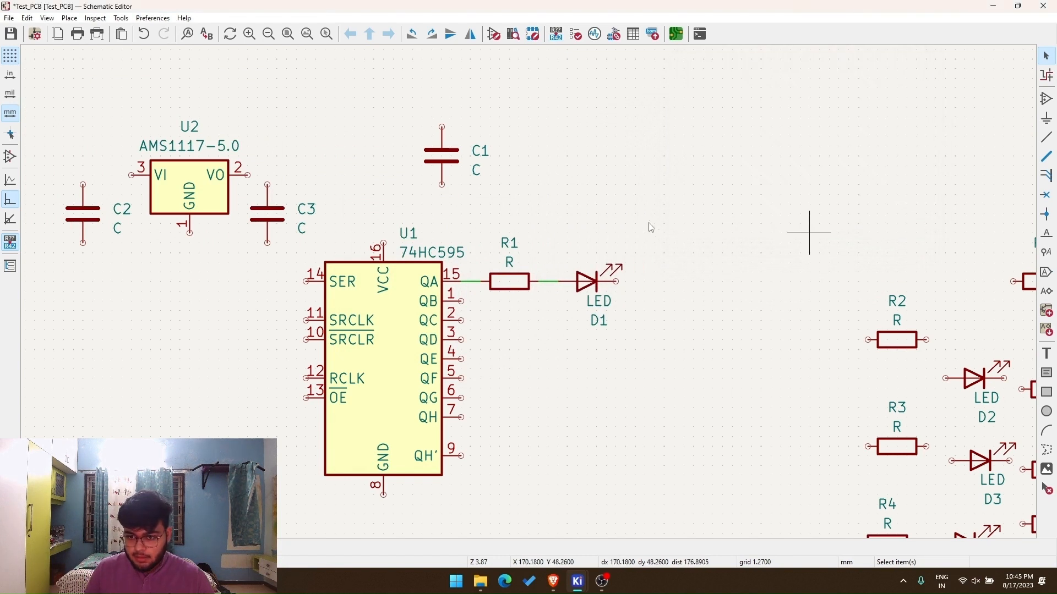
scroll(809, 229, up, 5)
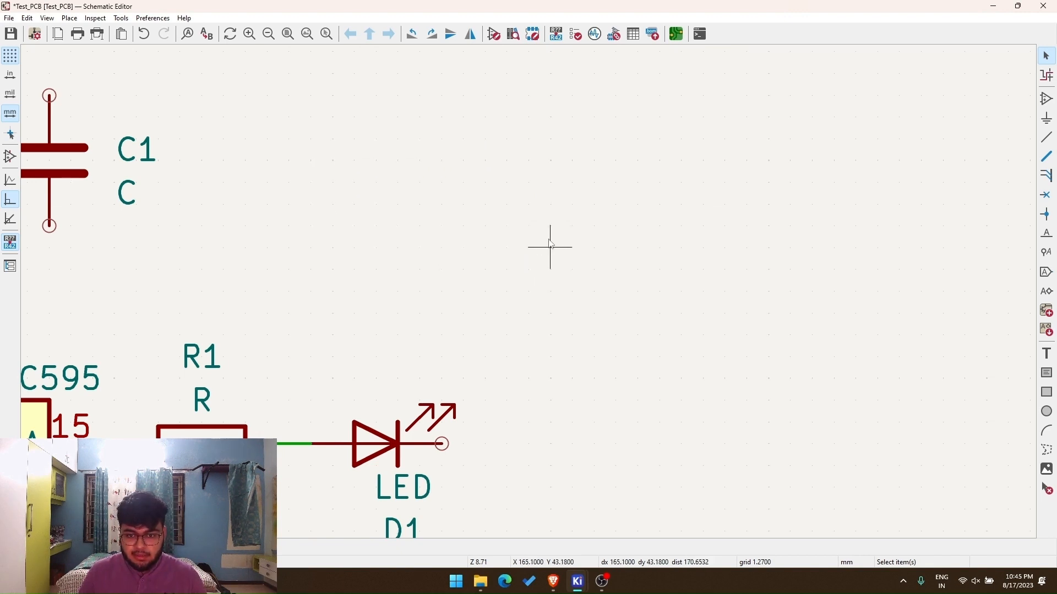
scroll(550, 246, up, 5)
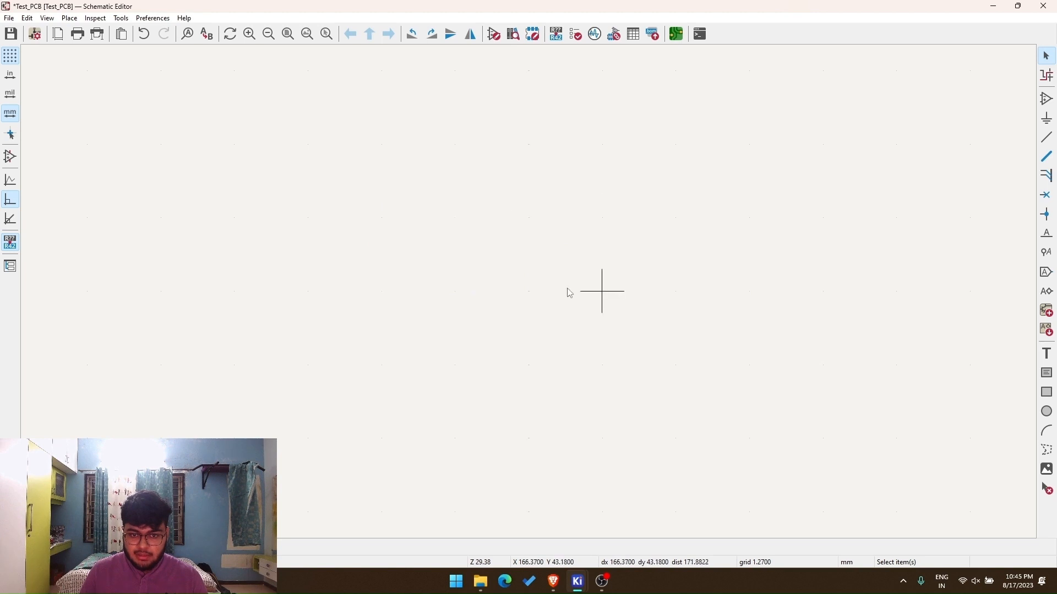
scroll(530, 296, down, 7)
scroll(530, 296, down, 2)
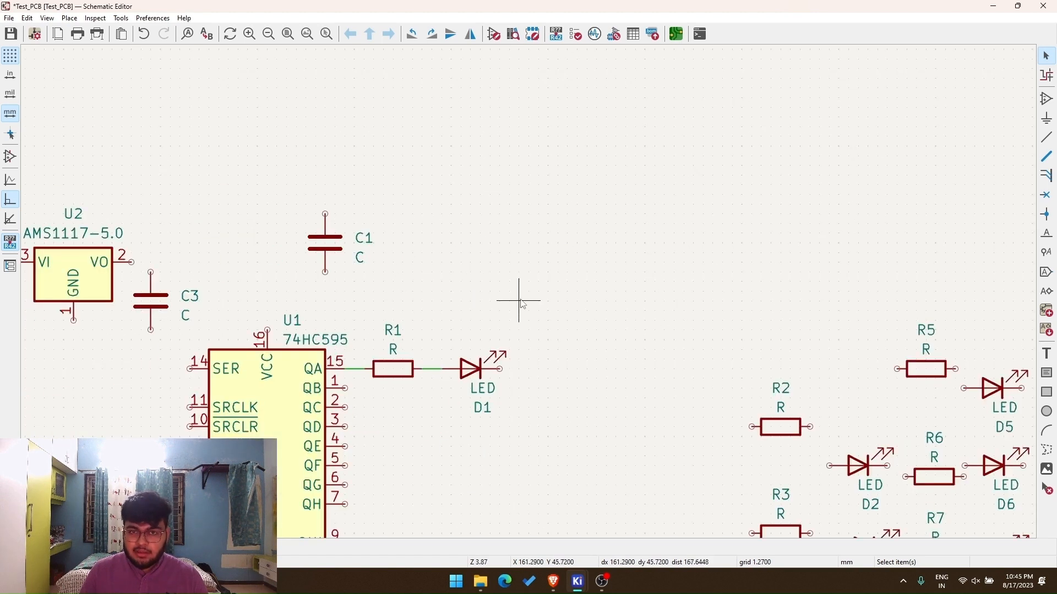
scroll(437, 378, up, 8)
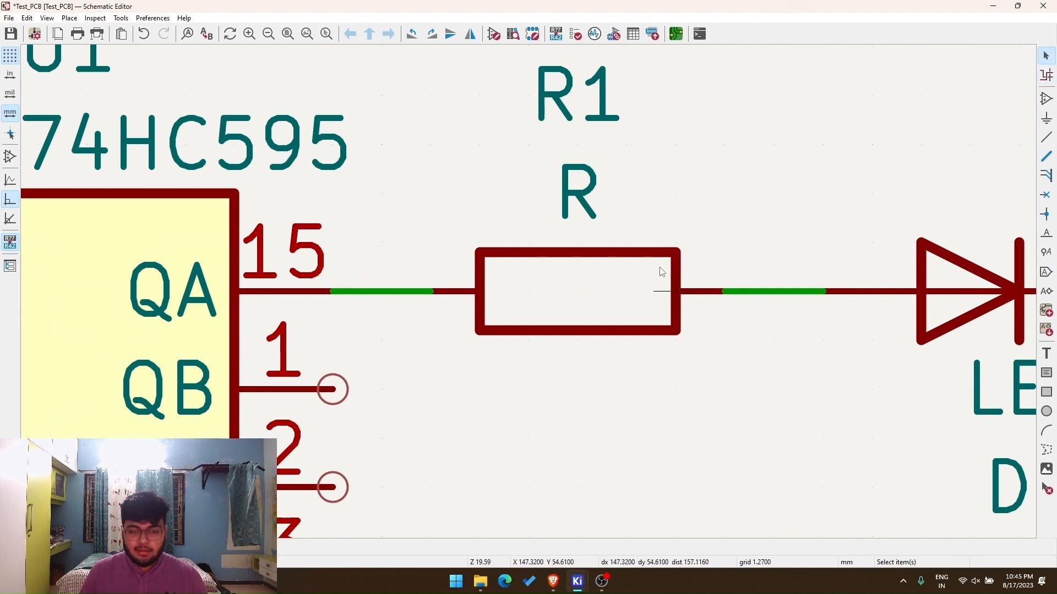
scroll(529, 278, down, 5)
scroll(527, 287, up, 3)
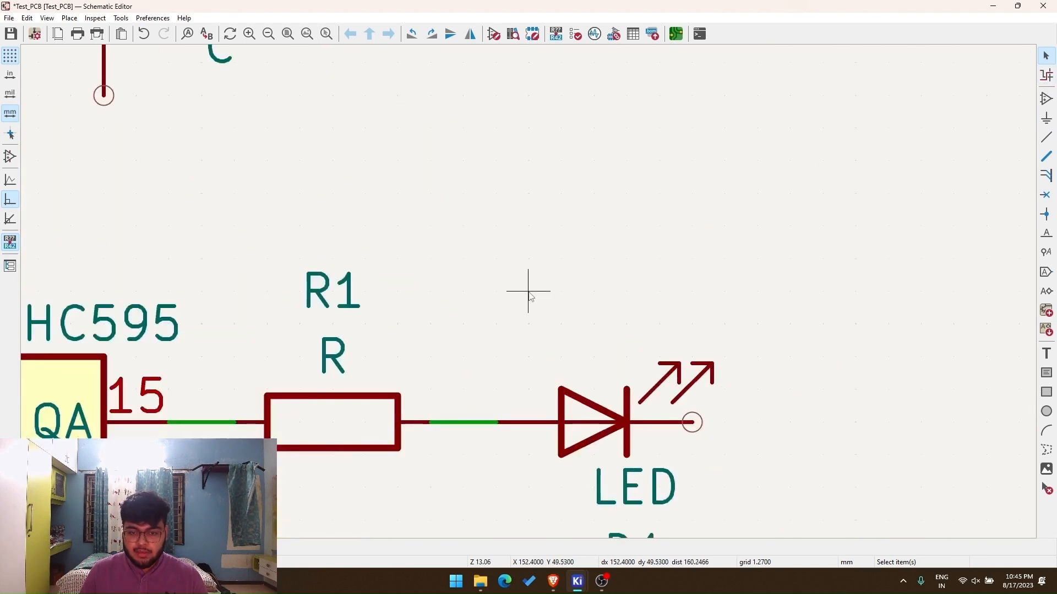
Step: Set the current grid to 0.0254 mm and examine the finer spacing around R1 and D1
click(10, 56)
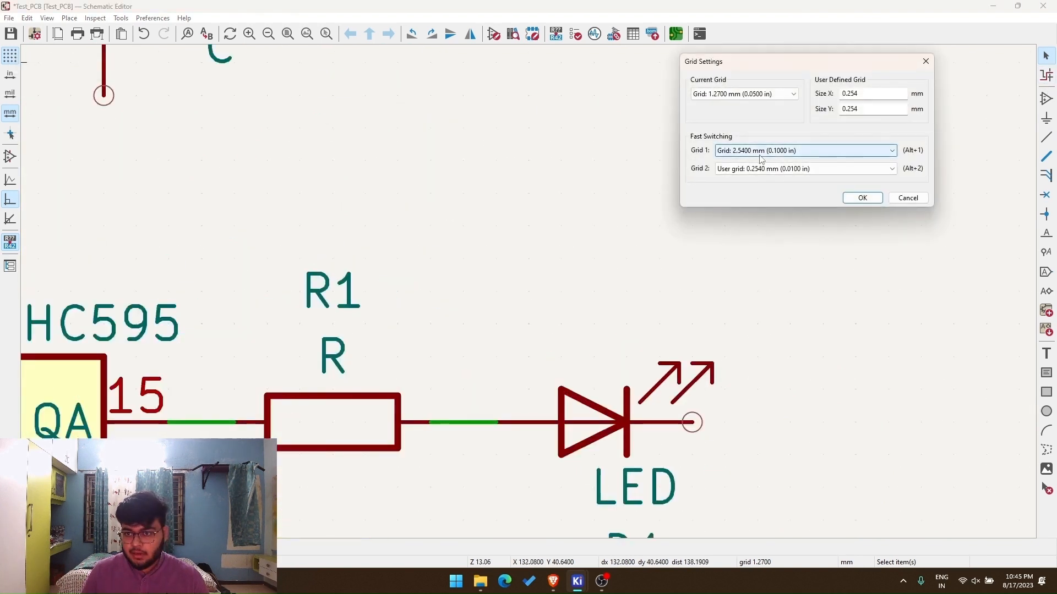
click(750, 97)
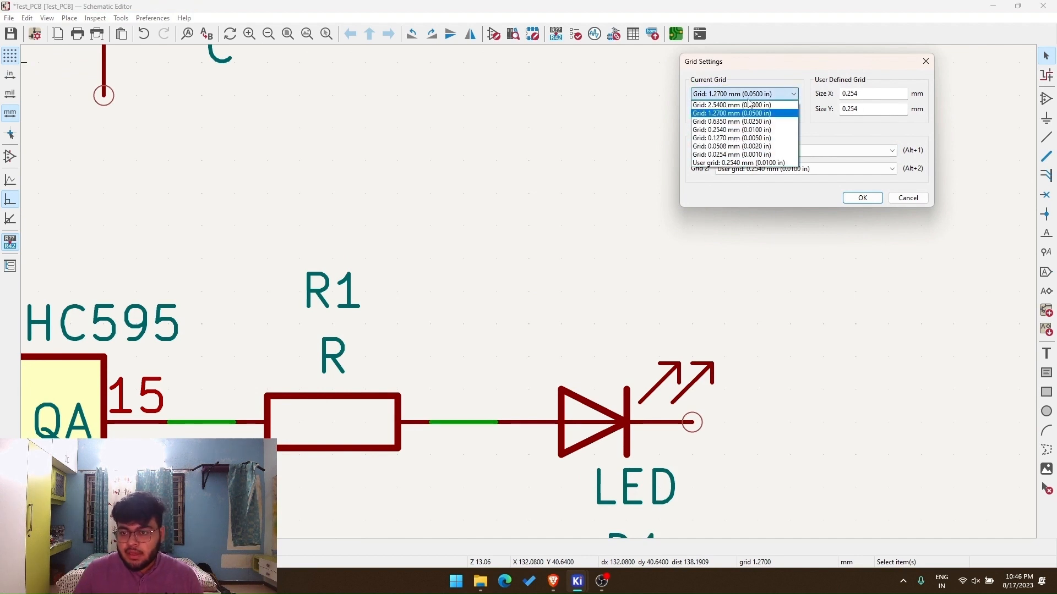
click(754, 156)
click(861, 197)
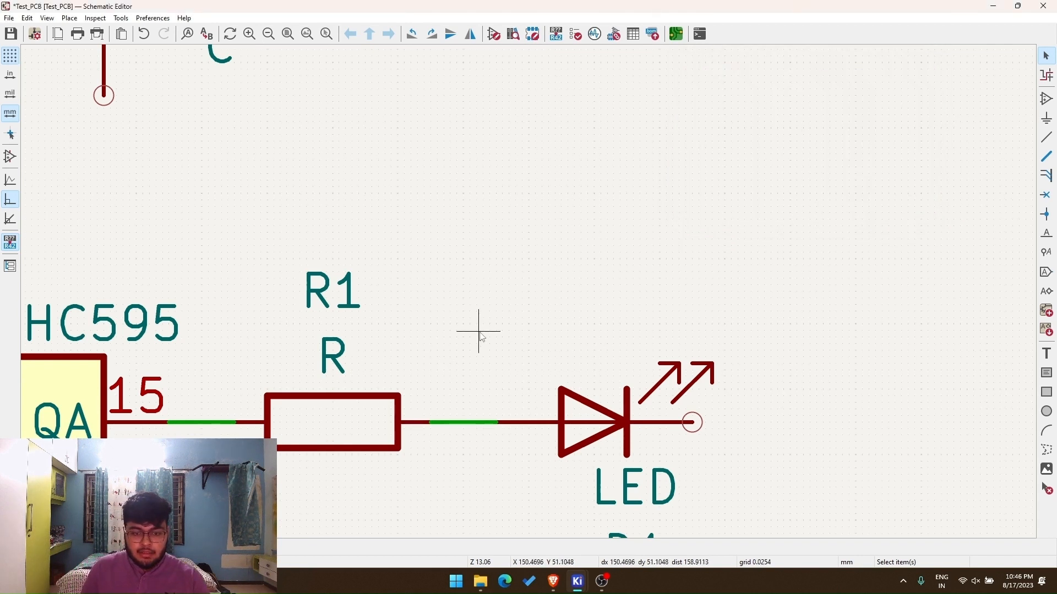
scroll(478, 332, up, 2)
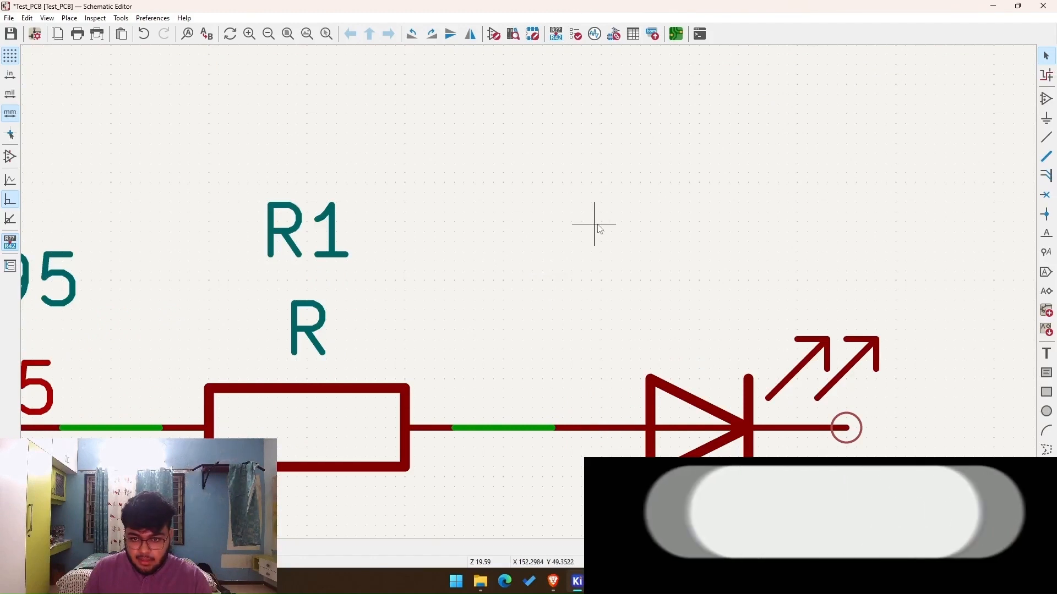
scroll(527, 290, up, 3)
scroll(527, 290, down, 6)
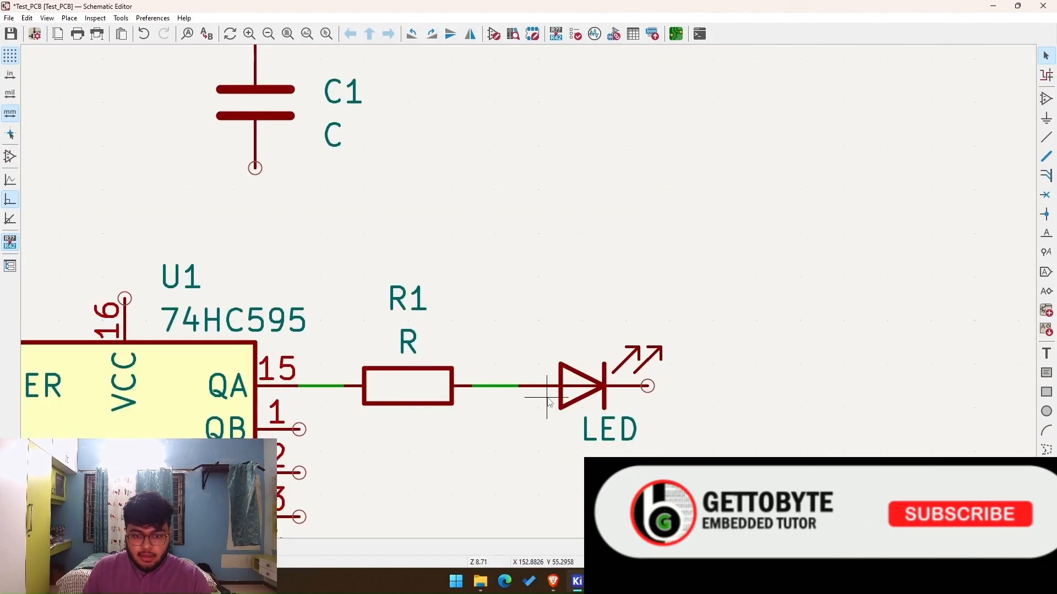
scroll(548, 401, up, 2)
scroll(373, 313, down, 4)
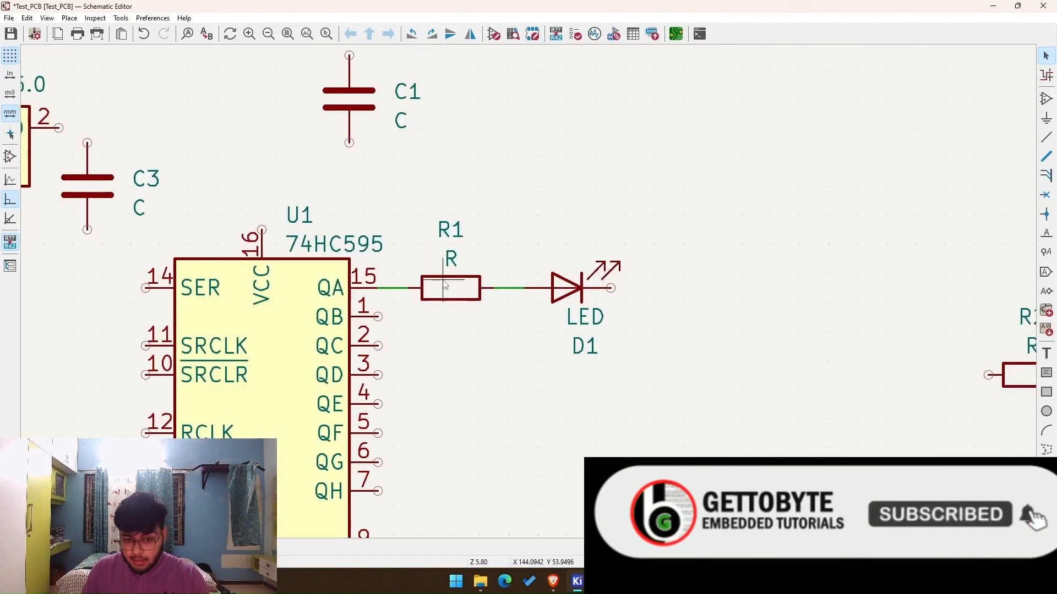
scroll(445, 285, up, 4)
scroll(578, 299, down, 4)
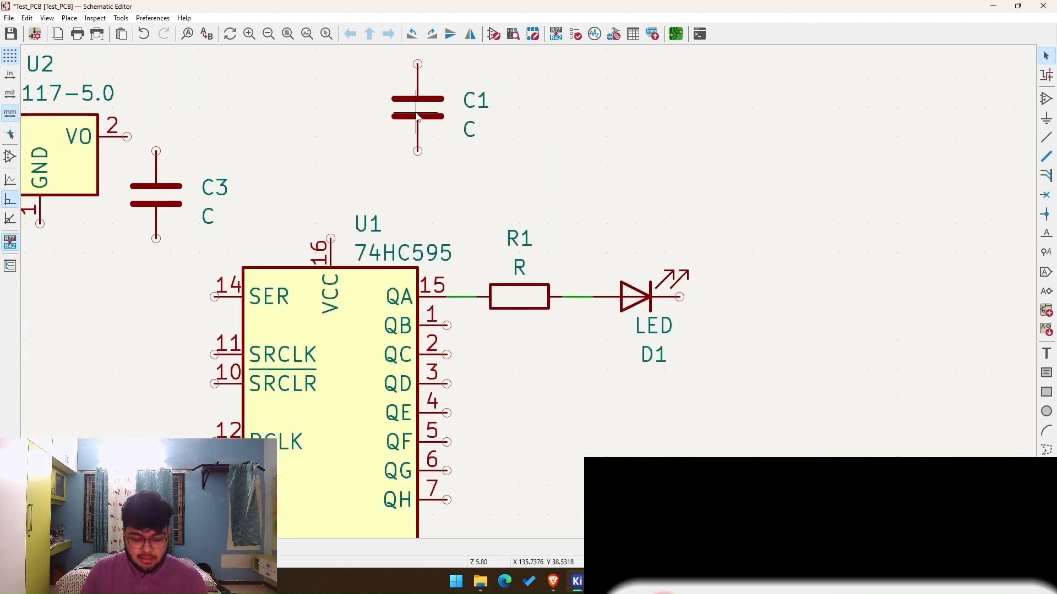
Step: Move capacitor C1 to the right, above resistor R1, using the fine grid
key(m)
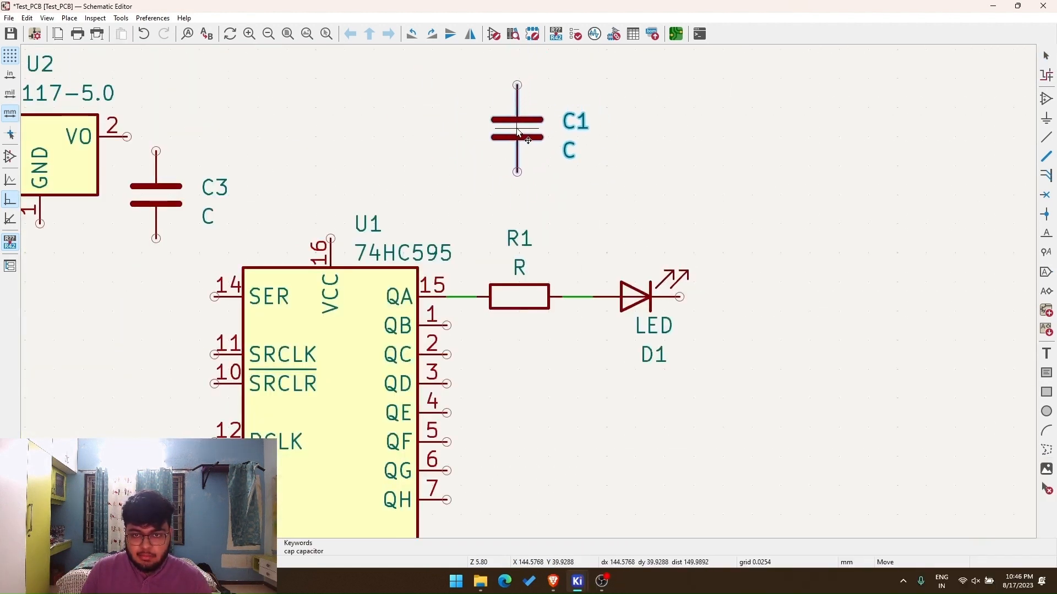
click(527, 140)
right_click(653, 133)
Step: Turn off the grid display and set the current grid to 1.2700 mm
click(8, 62)
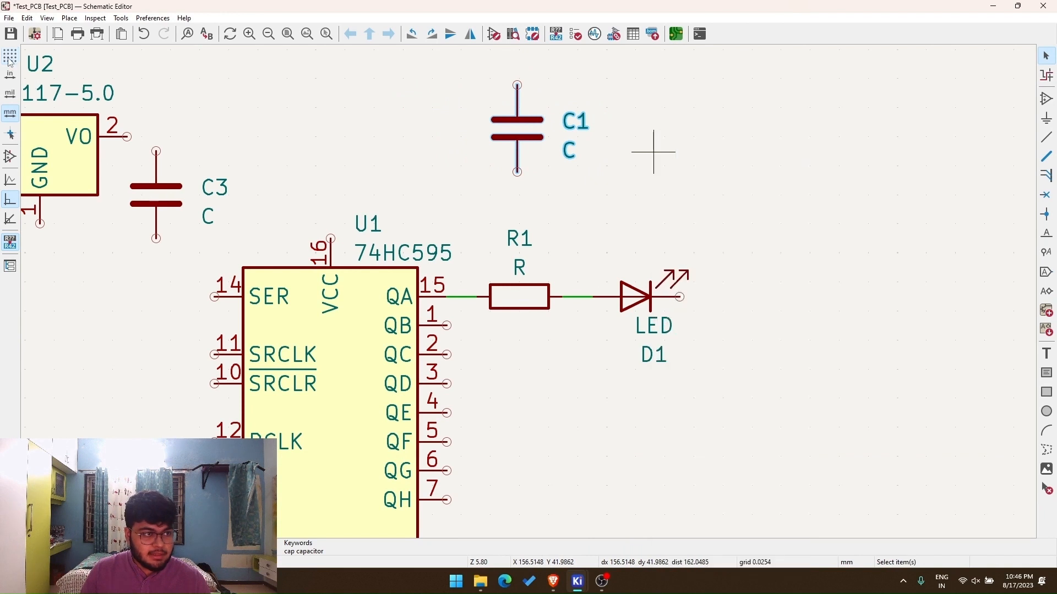
right_click(7, 61)
click(52, 70)
click(751, 95)
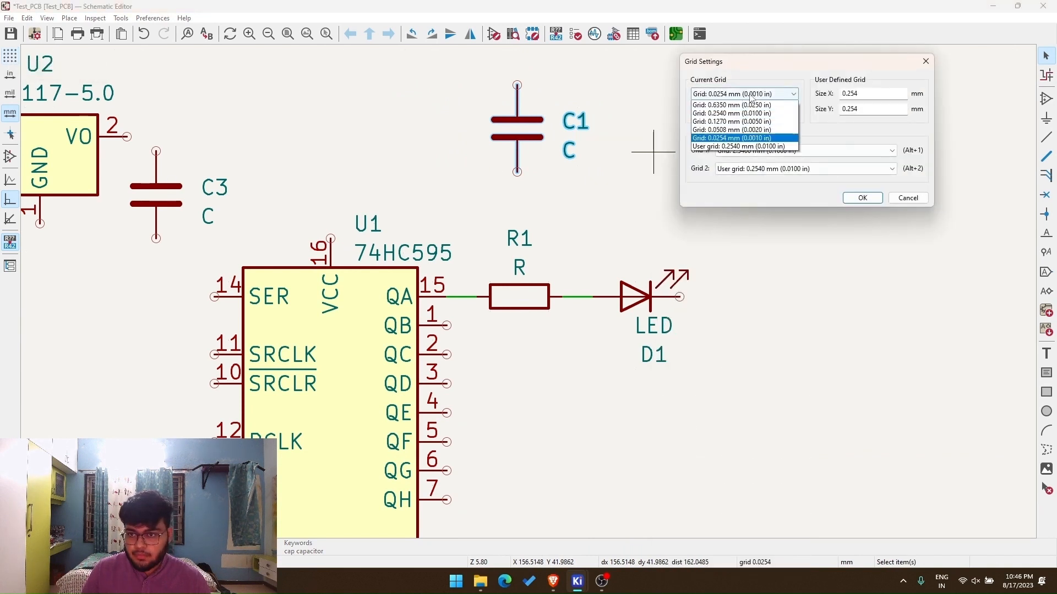
click(751, 109)
click(862, 198)
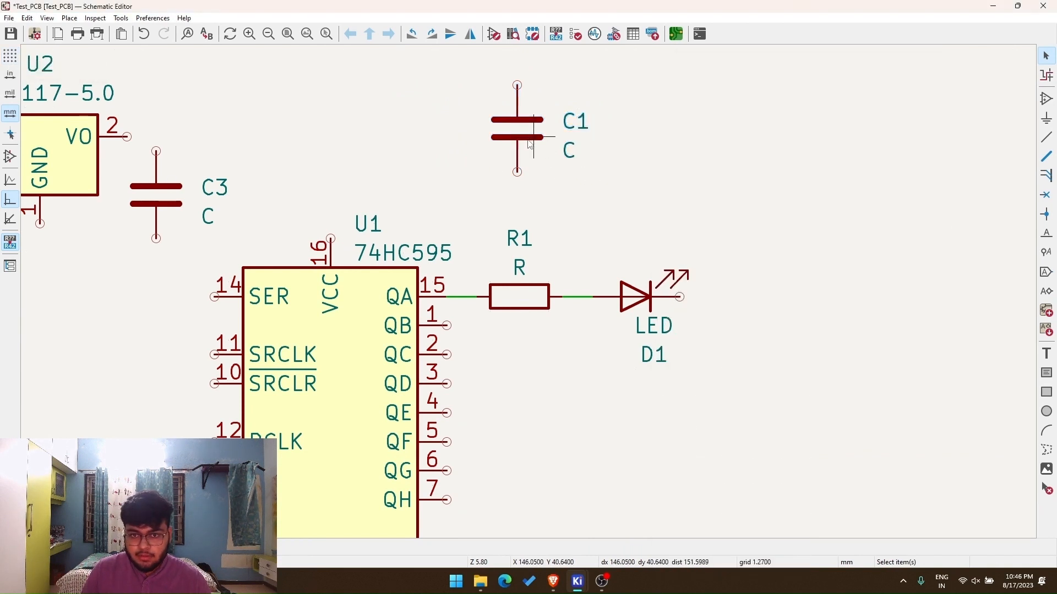
Step: Reposition capacitor C1 above the 74HC595, to the left of its VCC pin, and clear the selection
key(m)
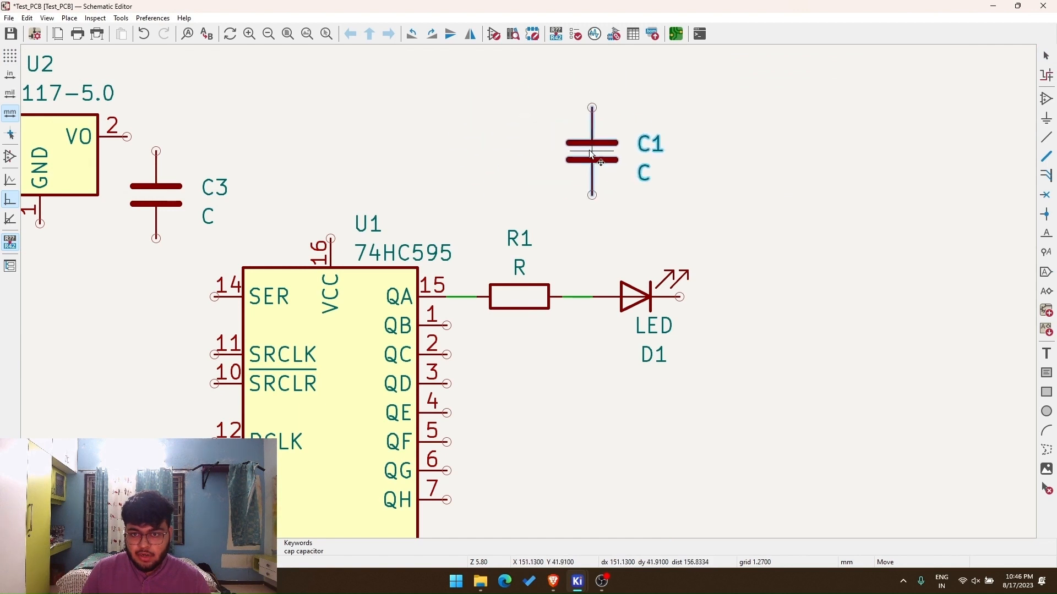
click(592, 138)
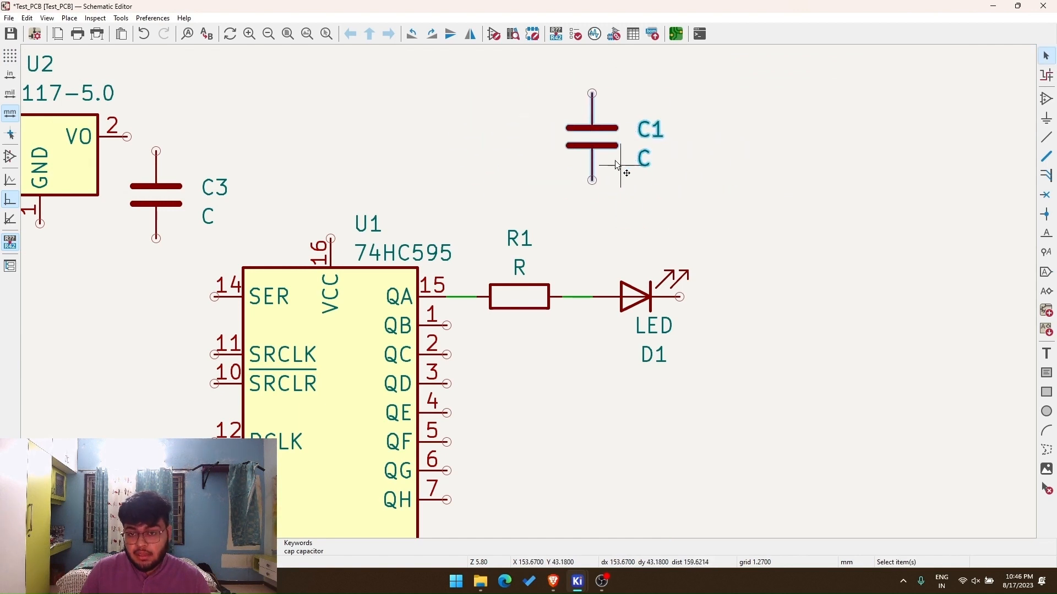
key(m)
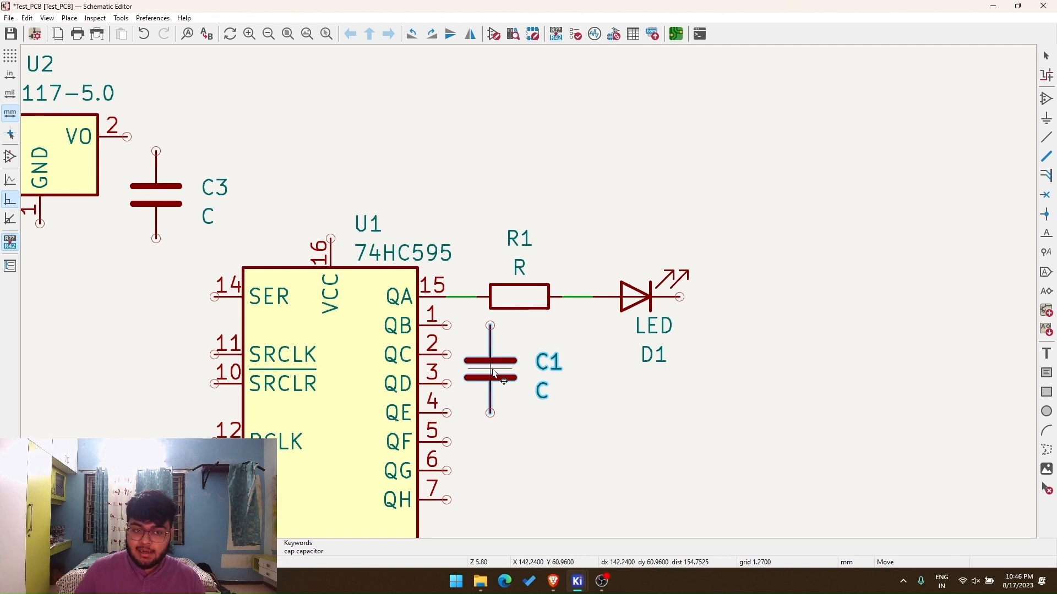
click(262, 119)
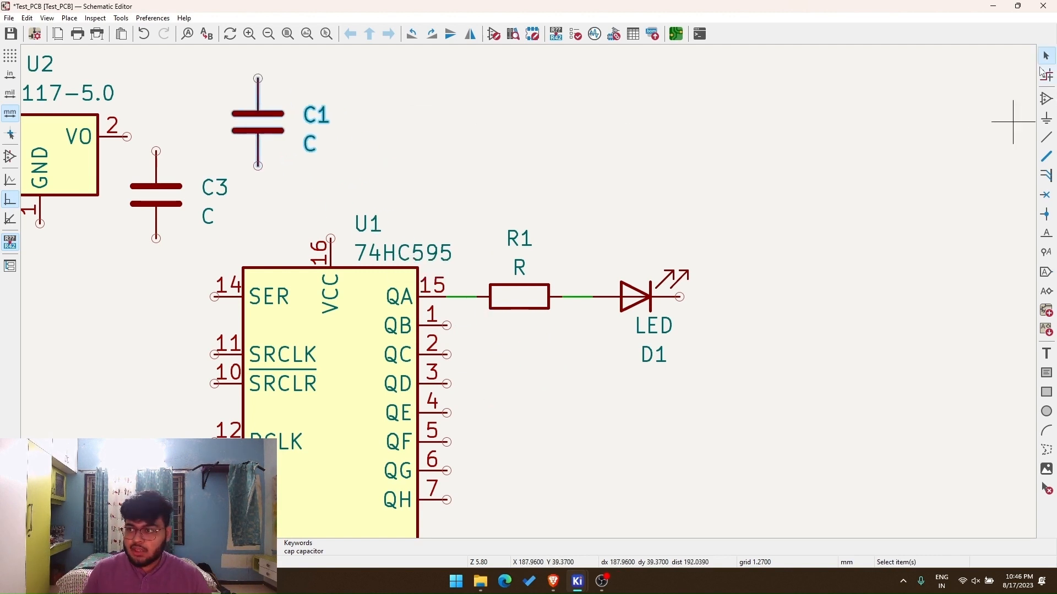
key(Escape)
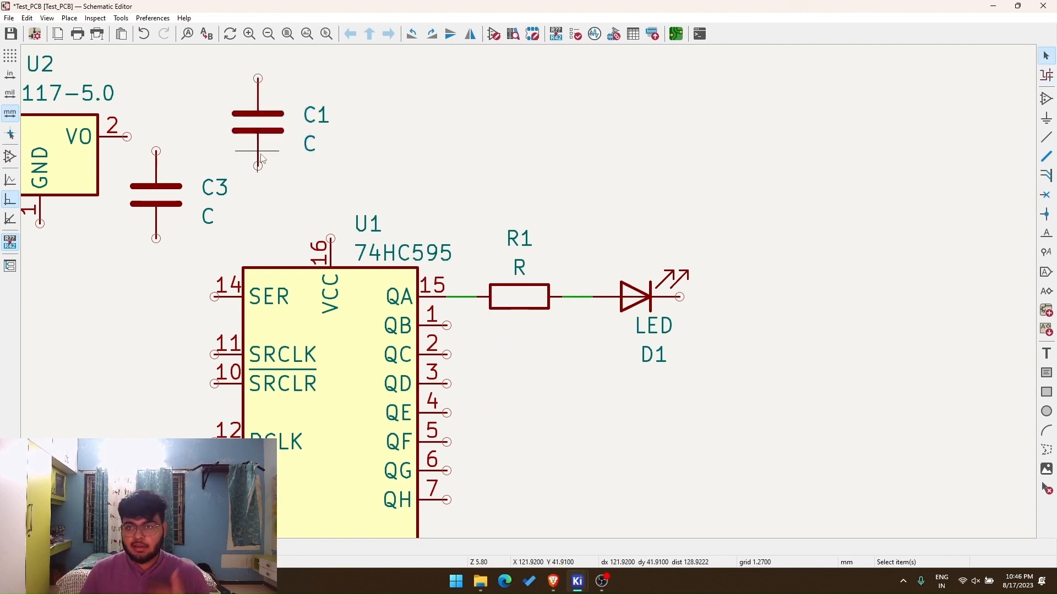